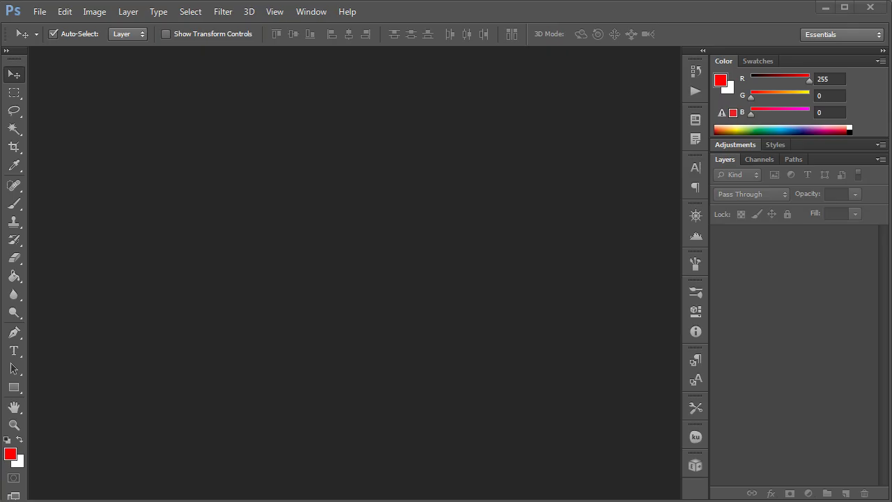
Open ek126_511_css_selectors.psd and scroll around the canvas to inspect the button and menu layout
double_click(459, 289)
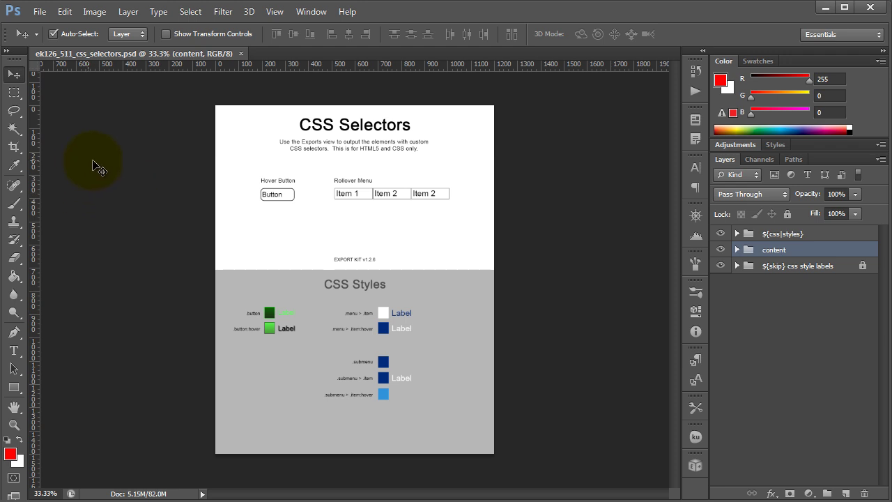
scroll(235, 201, up, 5)
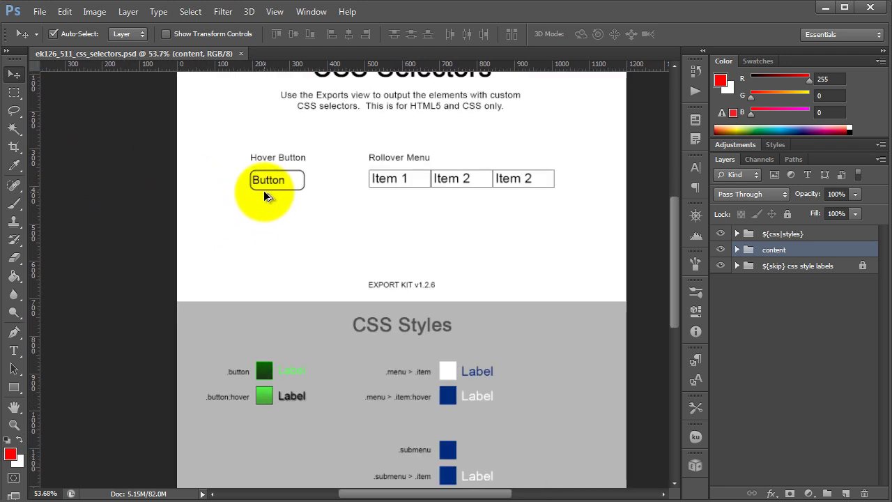
scroll(420, 203, up, 5)
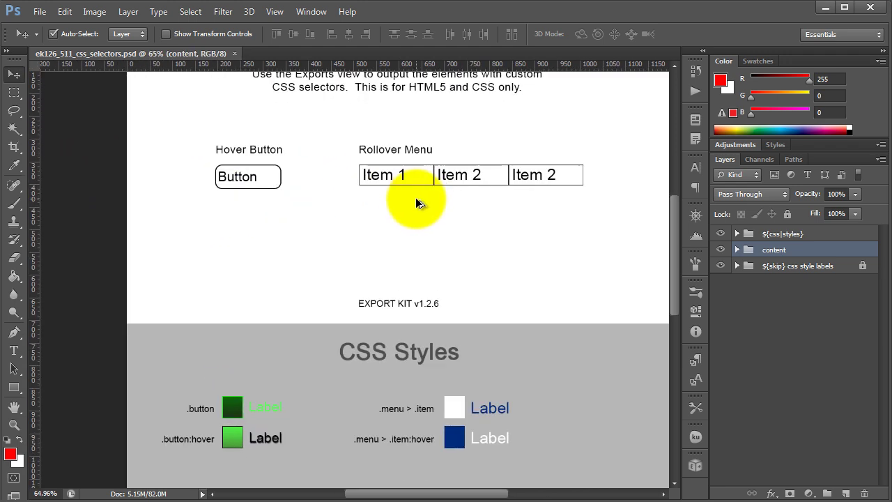
scroll(446, 217, up, 2)
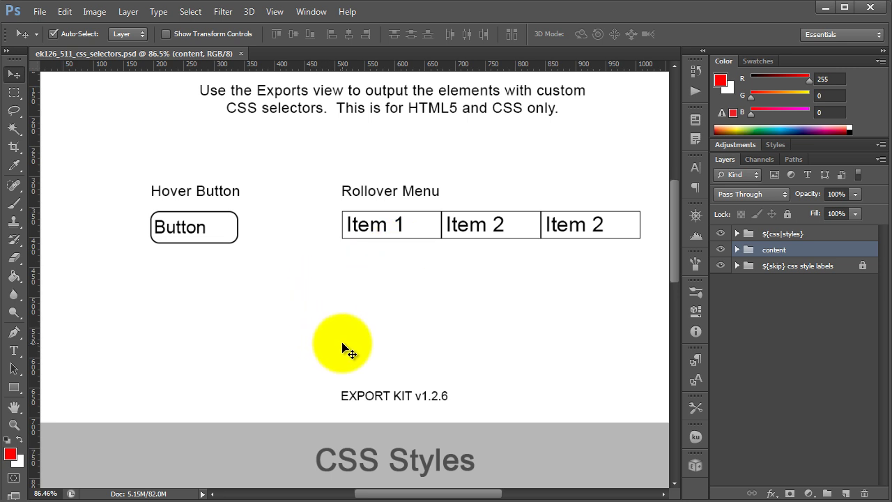
scroll(348, 330, down, 2)
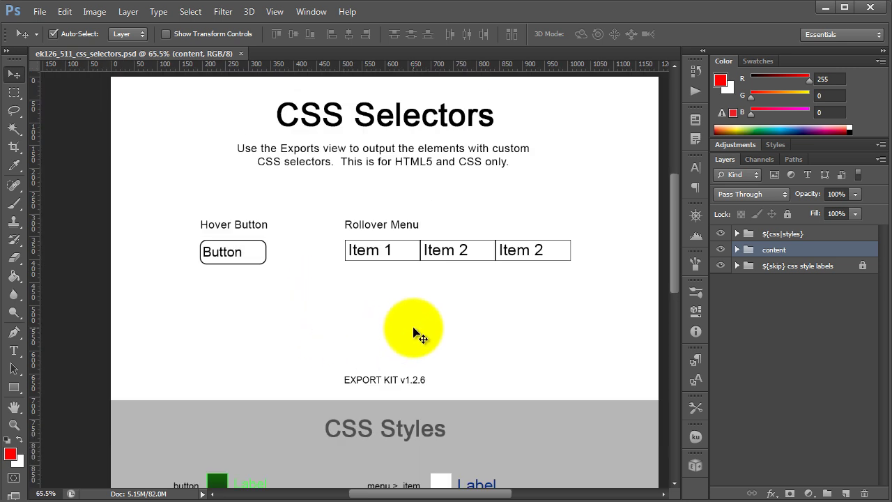
scroll(408, 335, down, 1)
drag(418, 495, 423, 495)
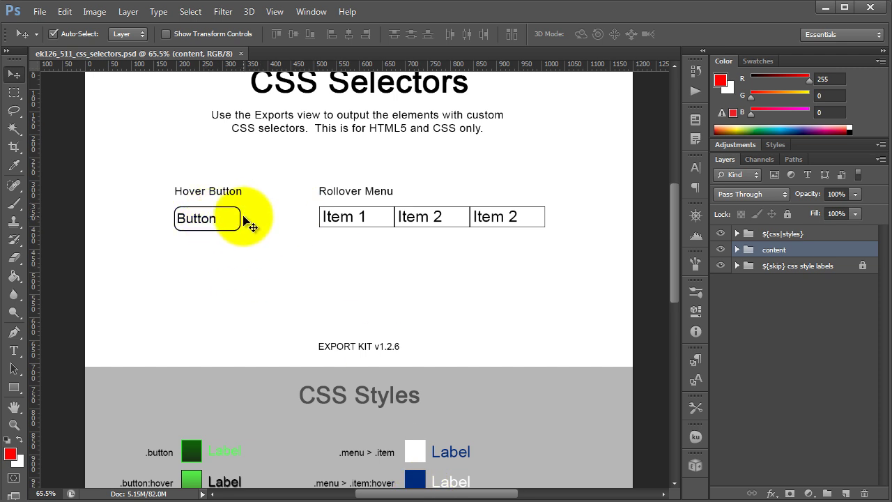
scroll(230, 254, down, 1)
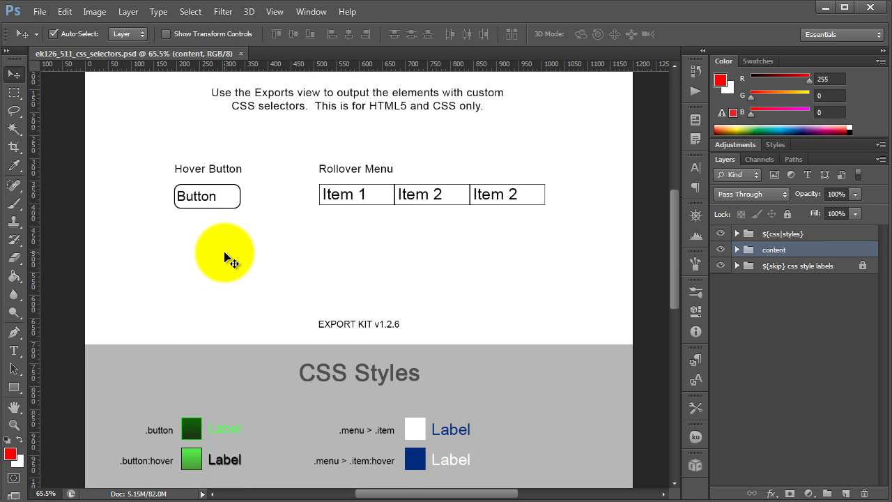
Select the hover button's bg and Label layers from the canvas and widen the Layers panel
click(224, 198)
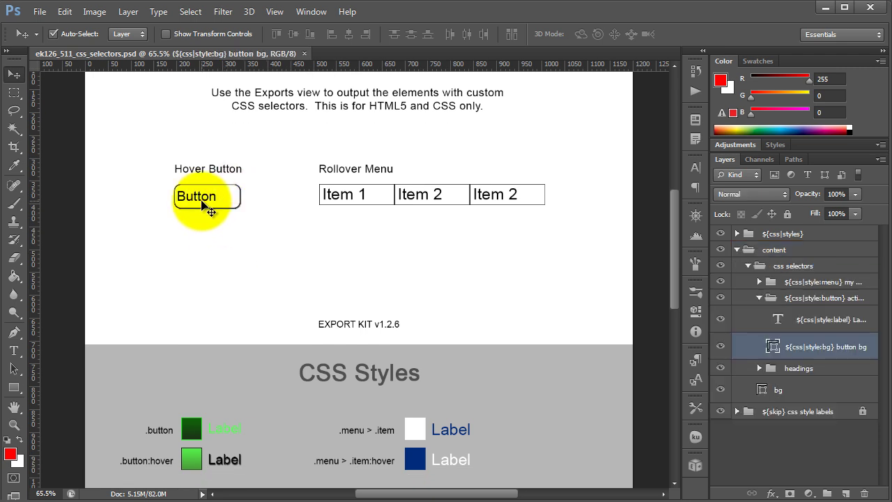
click(201, 201)
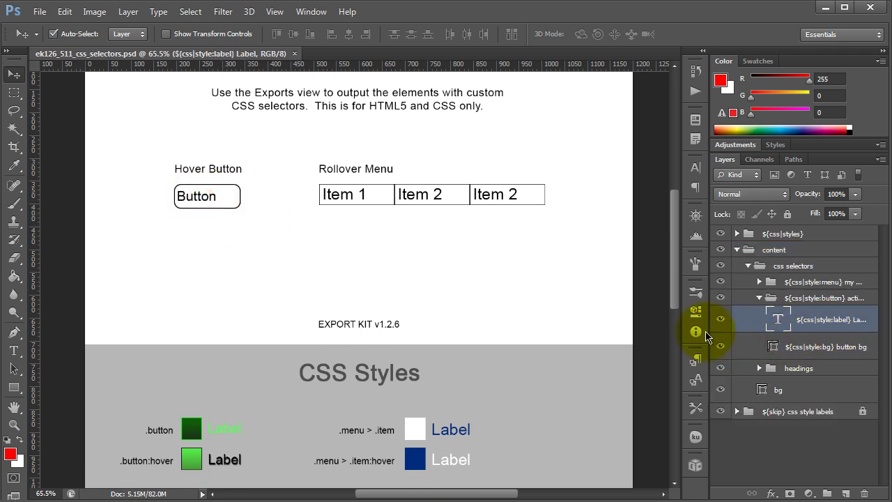
drag(709, 331, 665, 330)
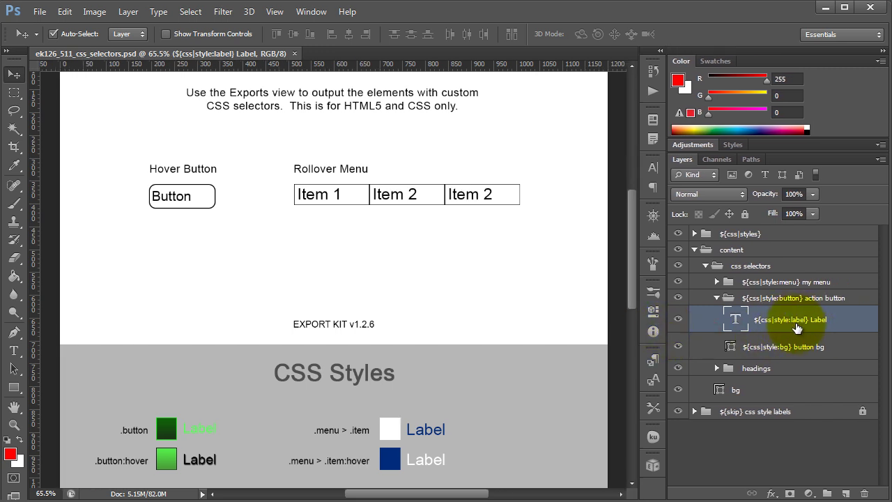
click(775, 351)
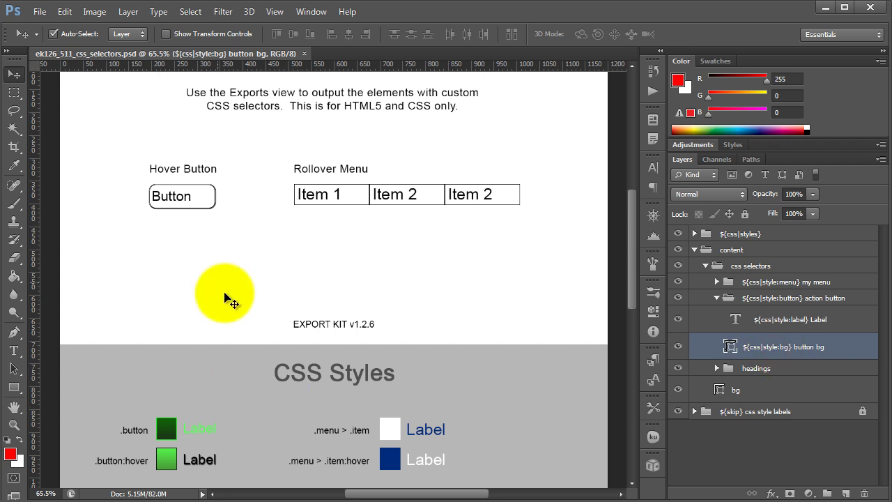
scroll(225, 312, down, 3)
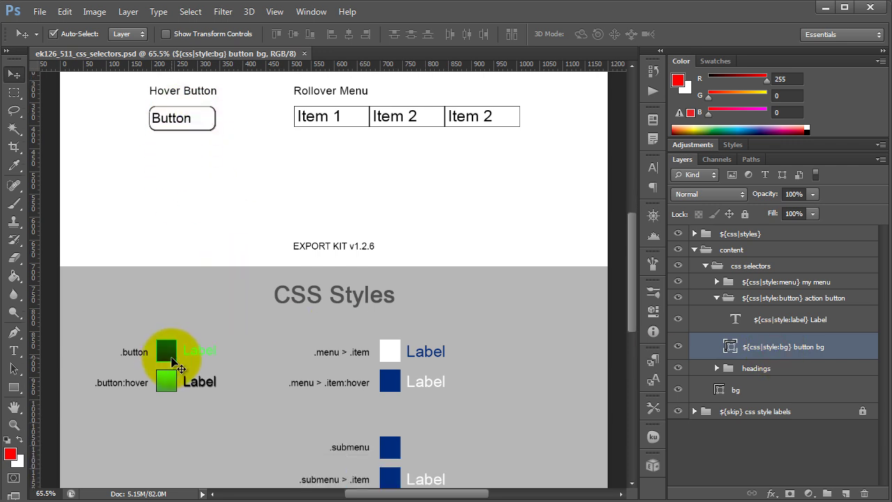
Inspect the .button swatch's label layer, the action button group, then select the button:hover style group
click(174, 363)
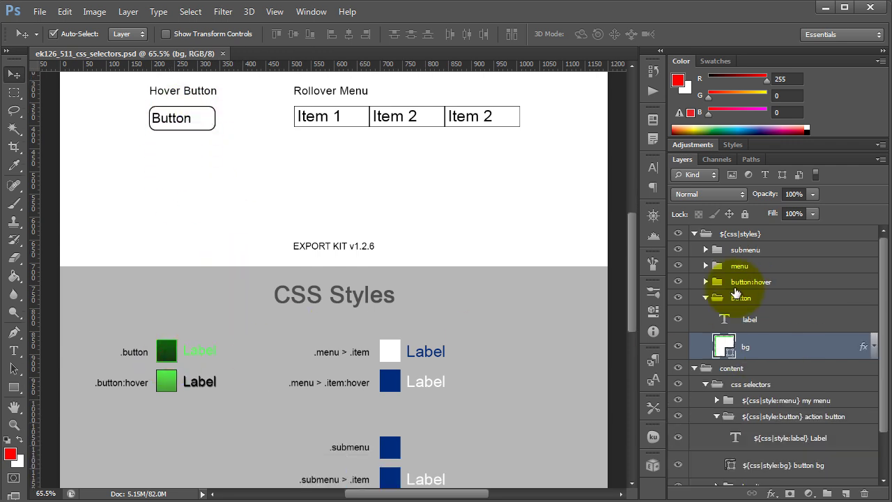
click(200, 356)
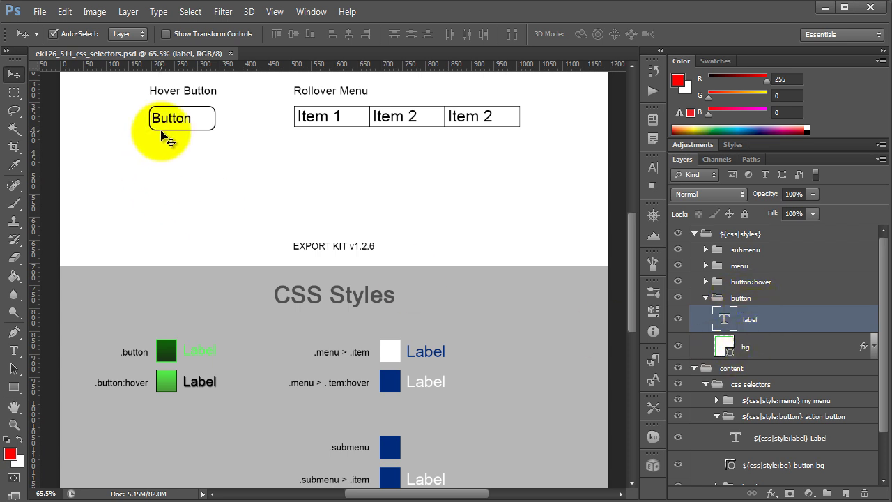
click(202, 108)
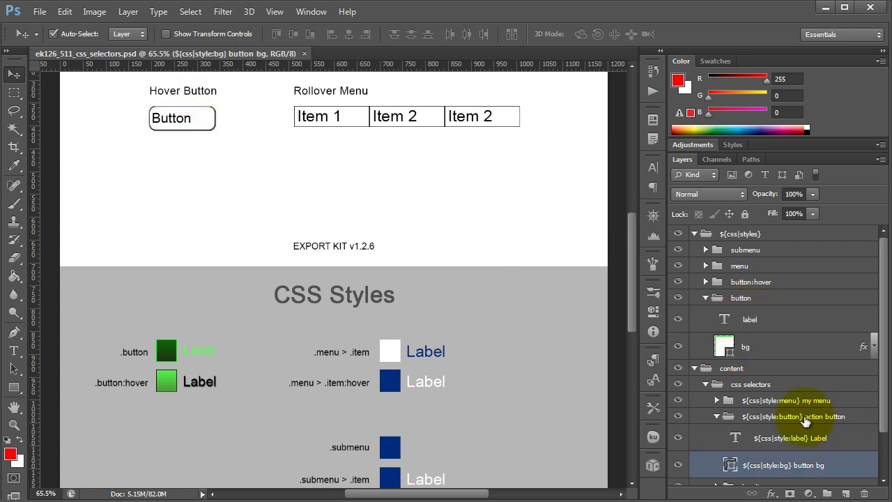
click(774, 418)
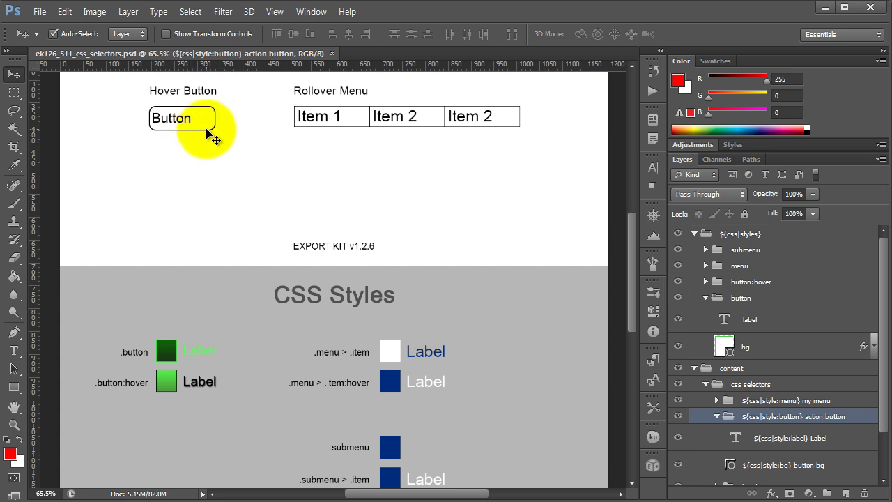
click(750, 285)
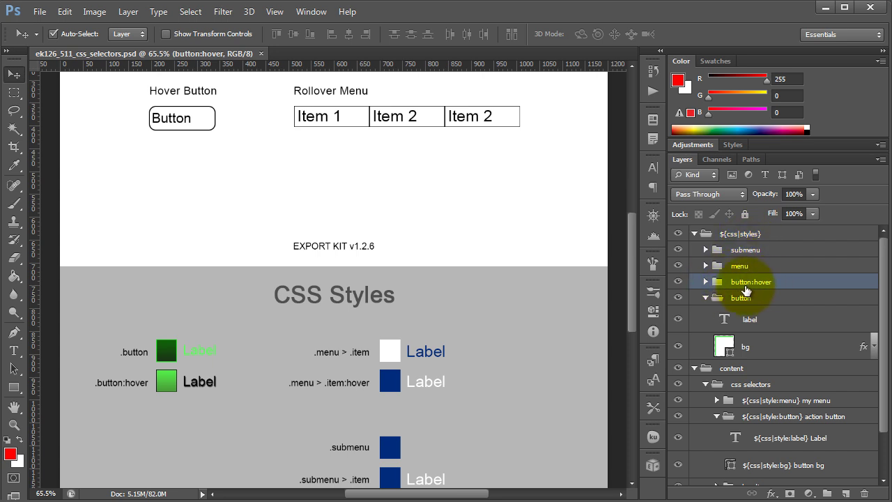
Expand button:hover and inspect its label and bg layers plus the .button:hover Label on canvas
click(706, 282)
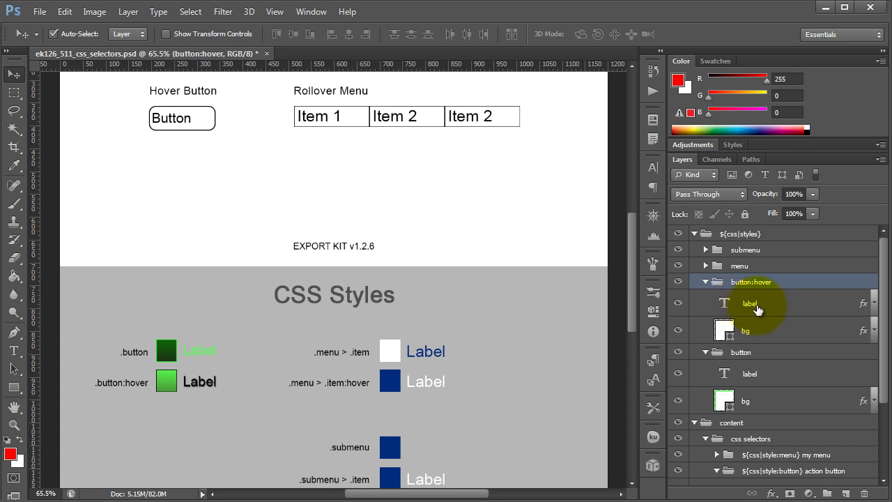
click(755, 305)
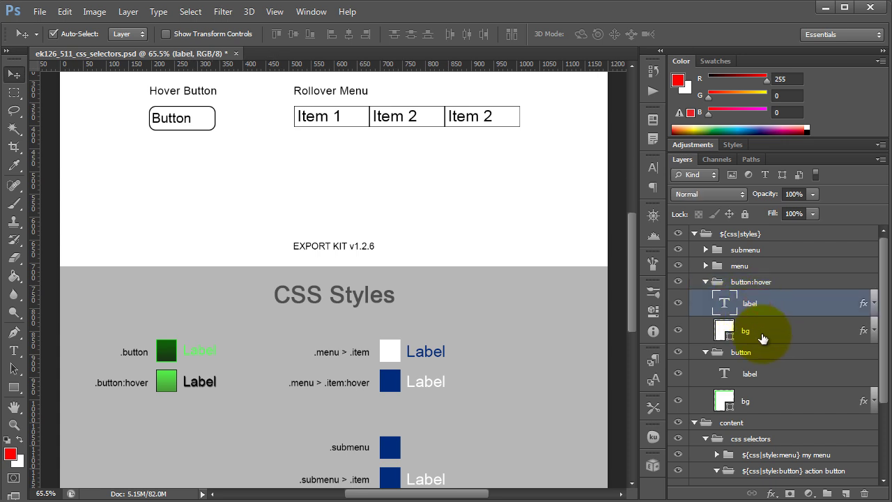
click(761, 334)
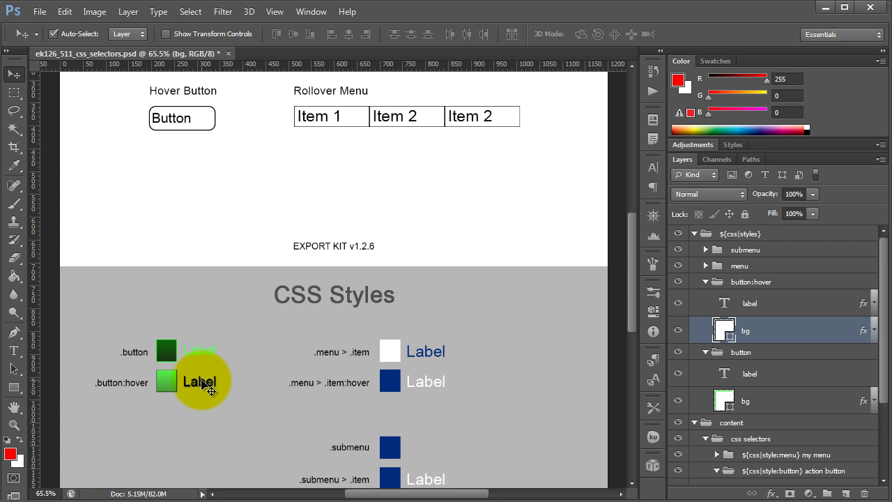
click(202, 380)
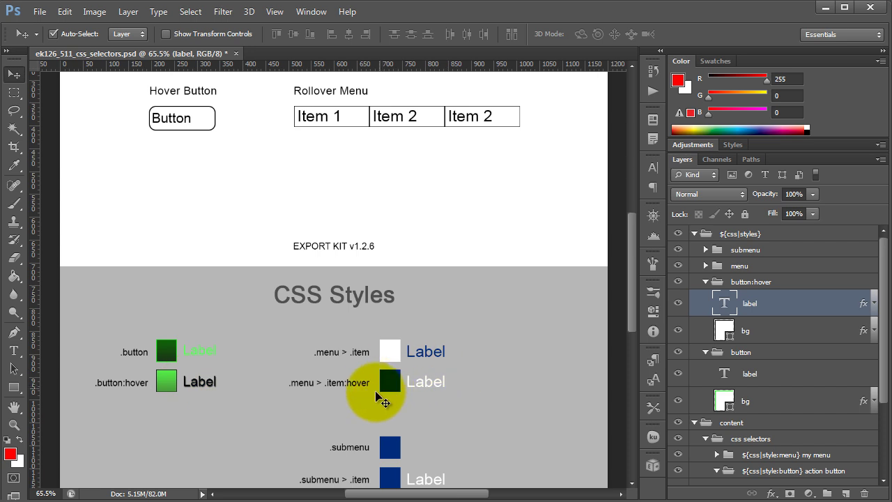
Pick menu Item 1 from the canvas and inspect its item group, label and Rectangle 1 layers
scroll(541, 260, up, 2)
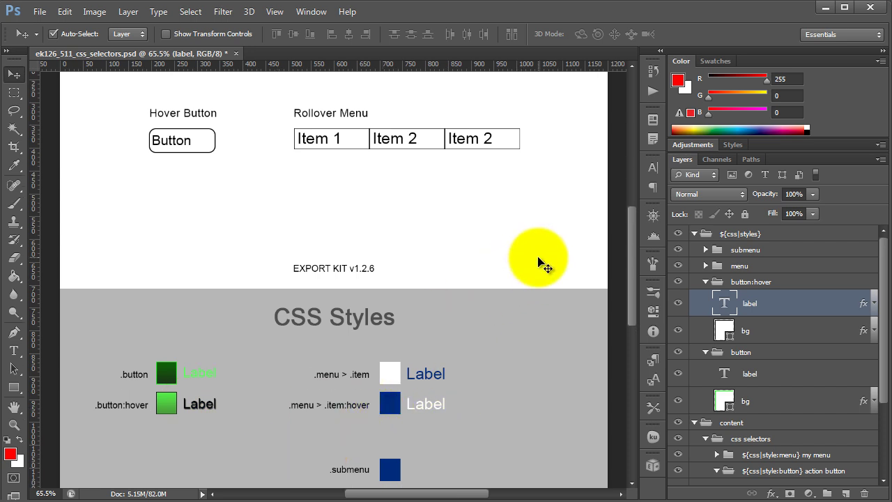
scroll(397, 247, up, 1)
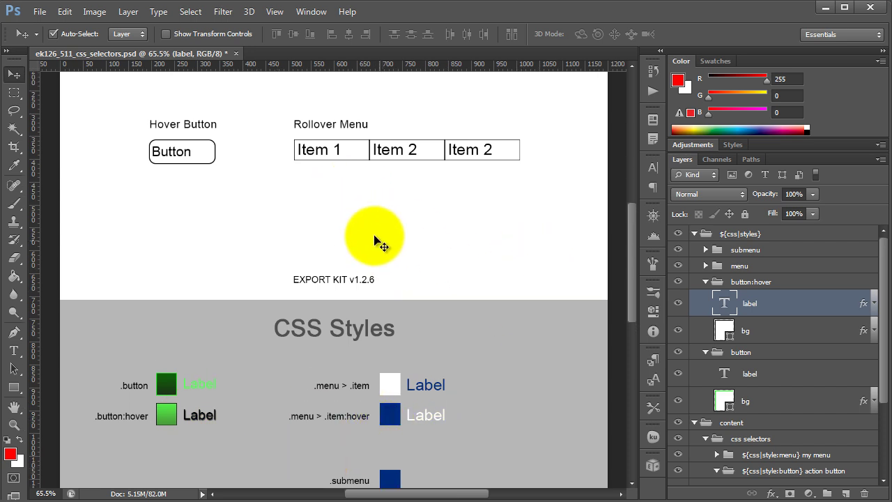
click(351, 150)
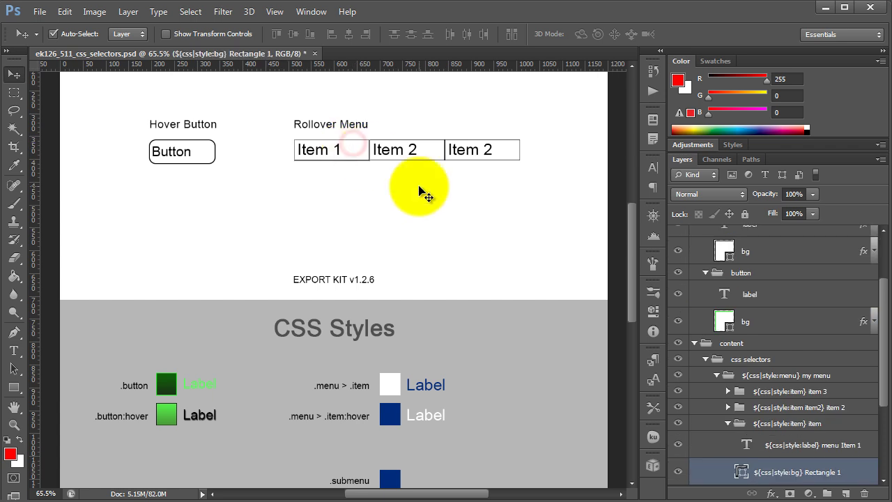
click(801, 425)
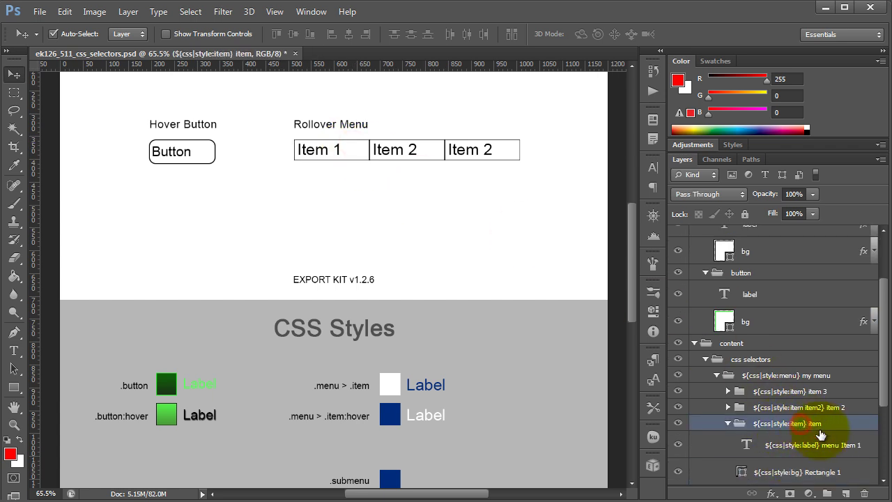
click(809, 446)
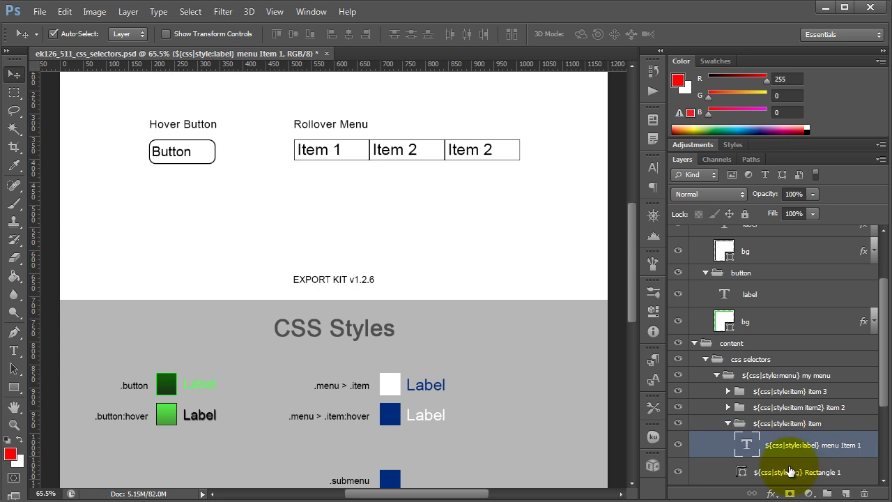
click(790, 472)
Select the item and my menu groups, then the menu group inside ${css|styles}
scroll(767, 349, up, 3)
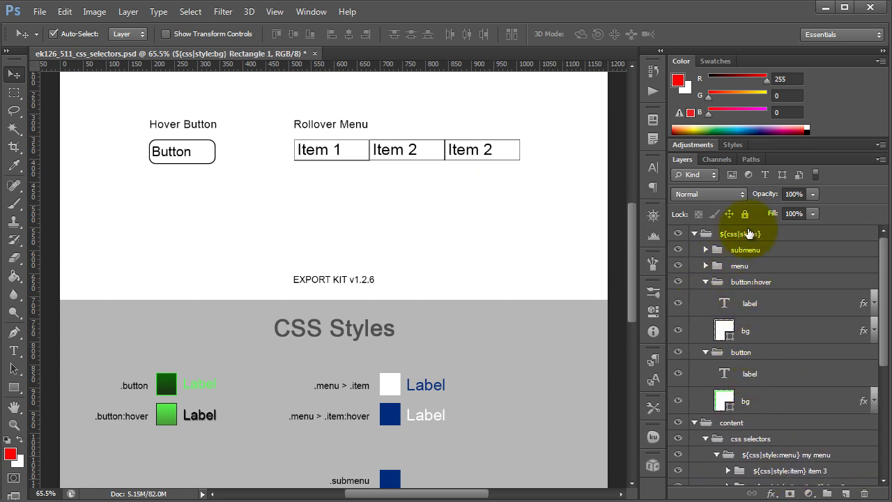
scroll(798, 463, down, 1)
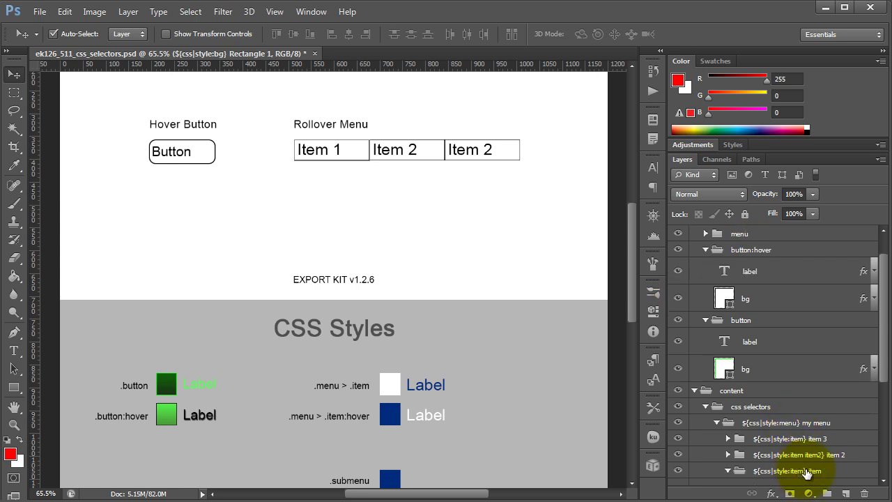
scroll(806, 473, down, 1)
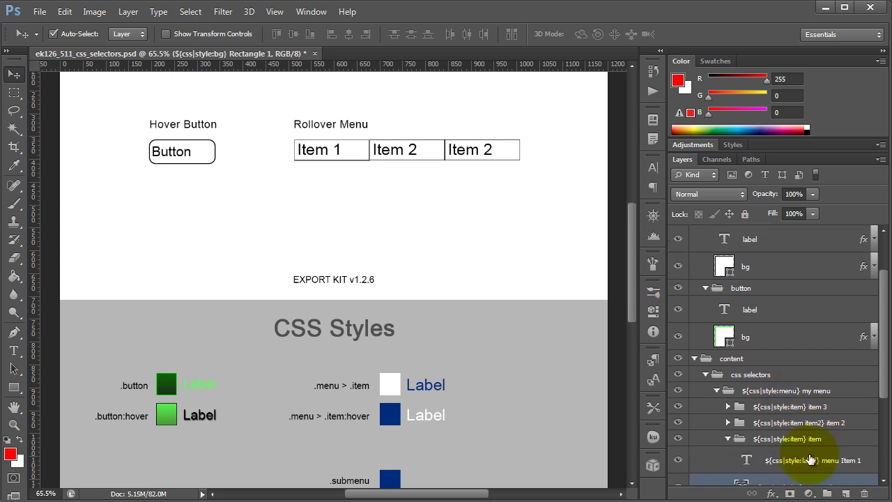
click(810, 439)
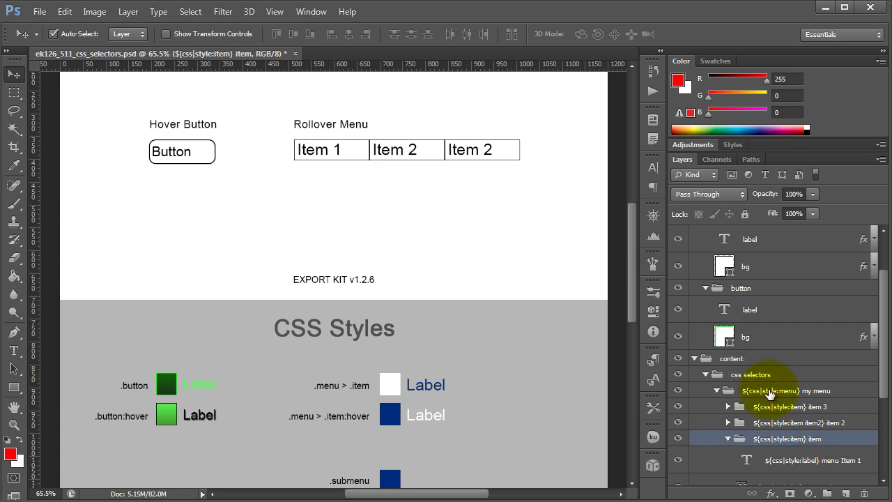
click(792, 391)
scroll(783, 281, up, 2)
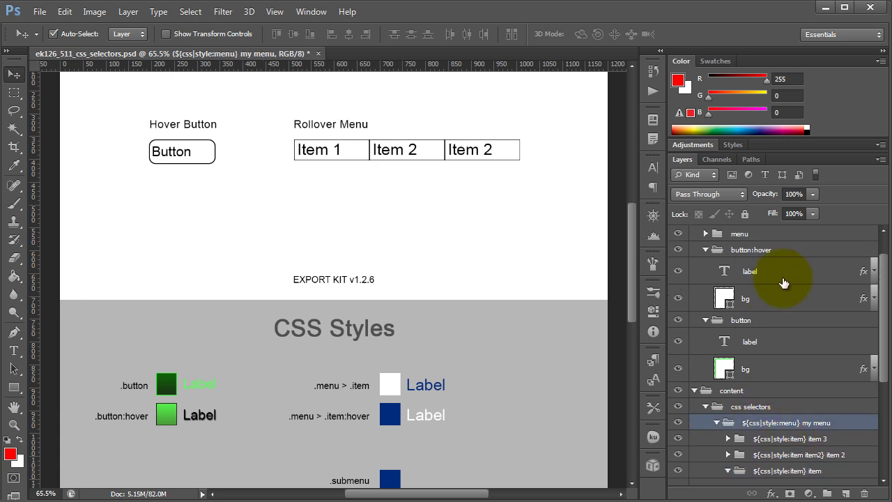
click(712, 268)
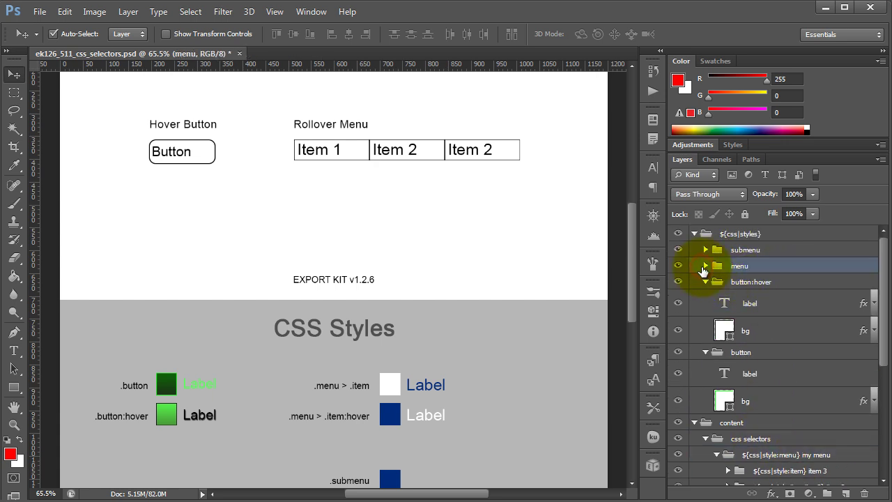
Expand the menu and item style groups, inspect item's label and bg, and expand item:hover
click(705, 267)
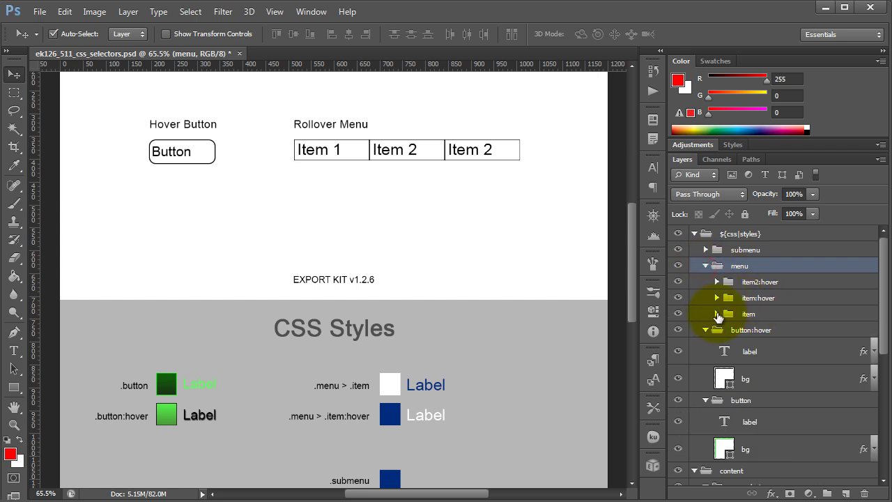
click(717, 315)
click(763, 335)
click(756, 362)
click(764, 338)
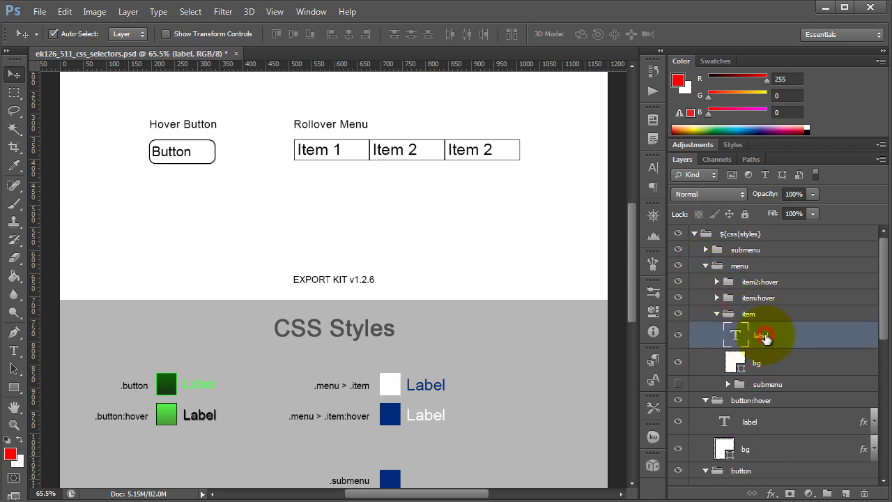
click(773, 299)
click(715, 298)
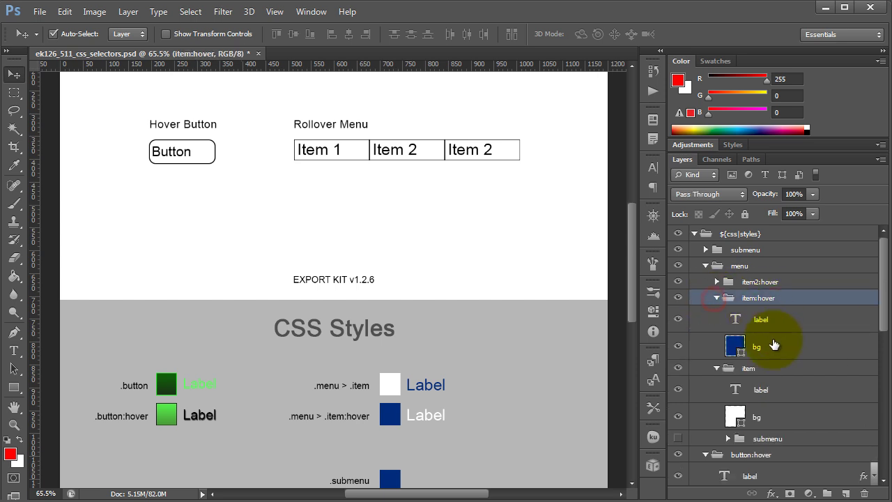
Deselect all, inspect the label layer under item:hover, then collapse item:hover
click(497, 408)
scroll(409, 390, down, 2)
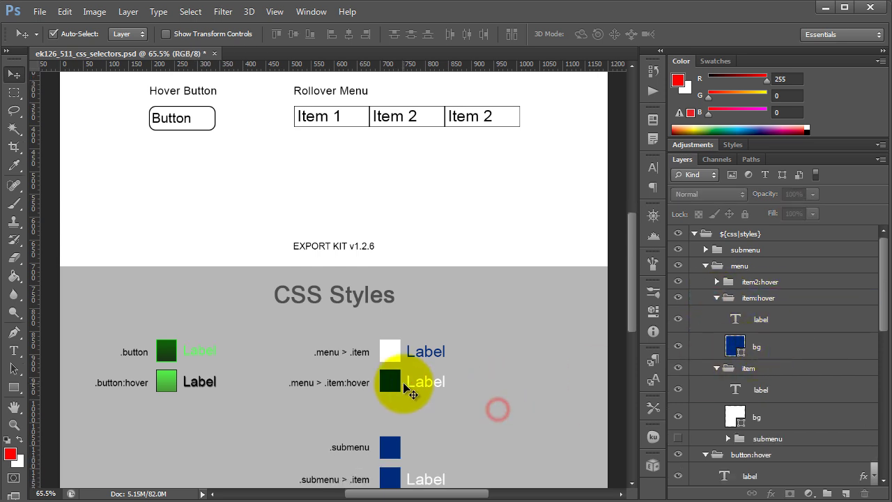
scroll(411, 429, down, 1)
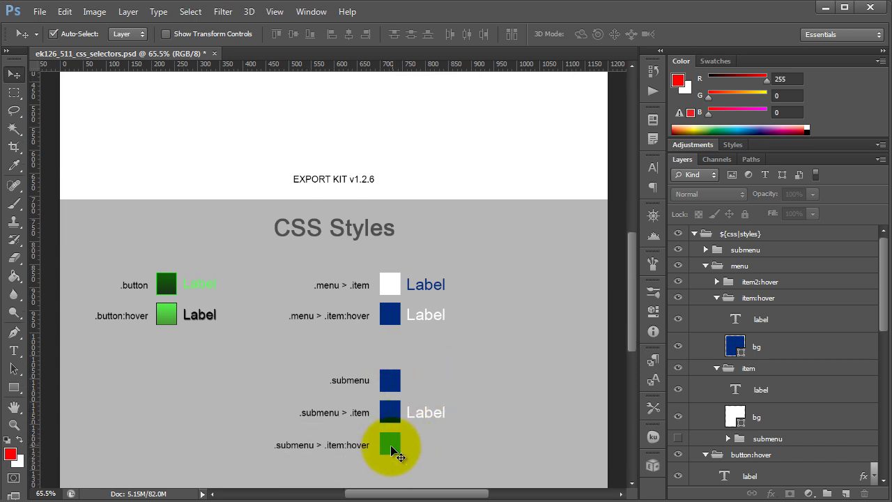
click(801, 325)
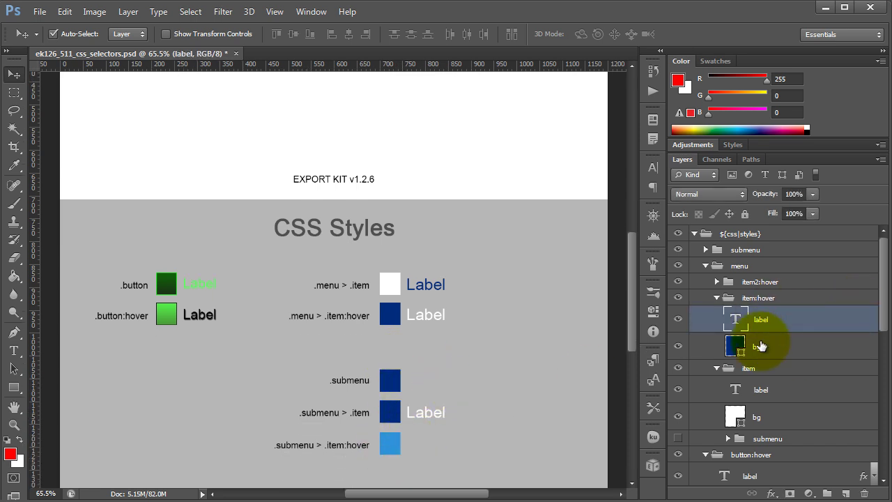
scroll(778, 369, down, 2)
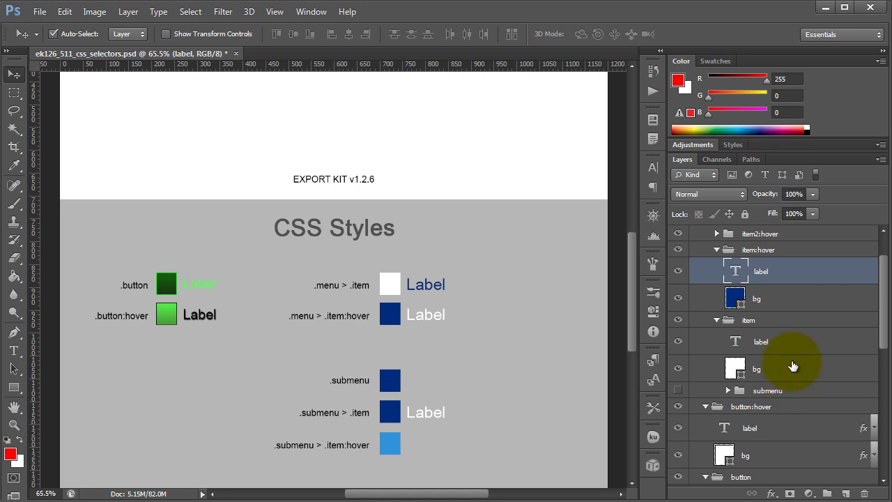
scroll(792, 366, up, 1)
drag(637, 279, 646, 235)
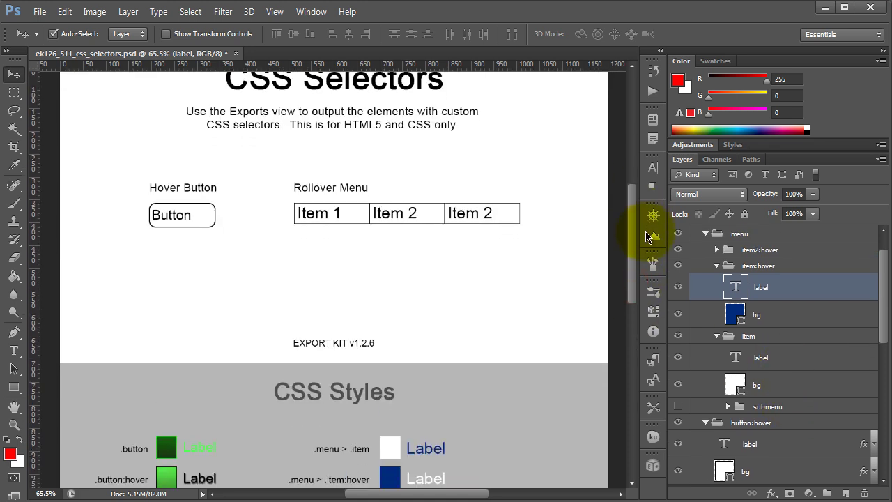
click(682, 408)
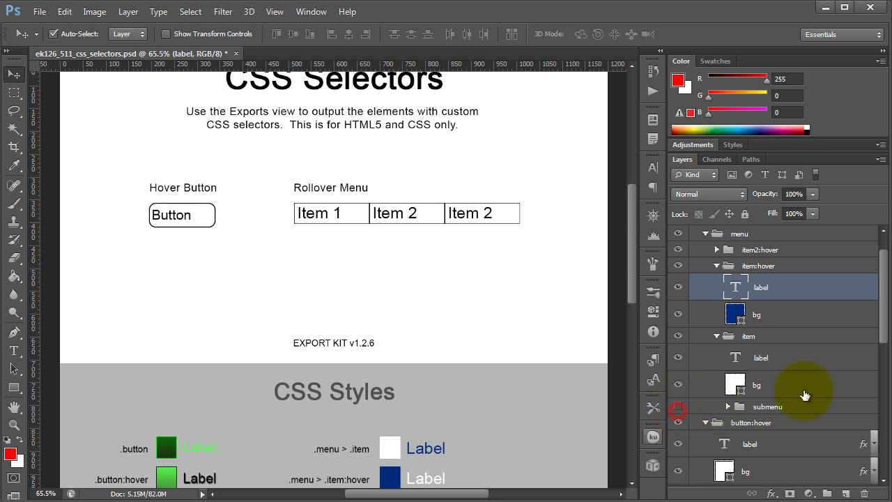
scroll(801, 404, down, 10)
scroll(765, 450, up, 10)
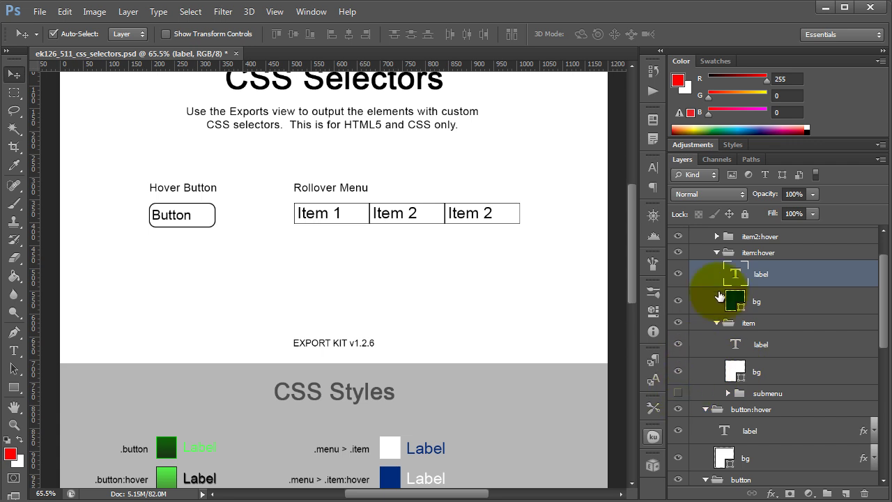
click(716, 252)
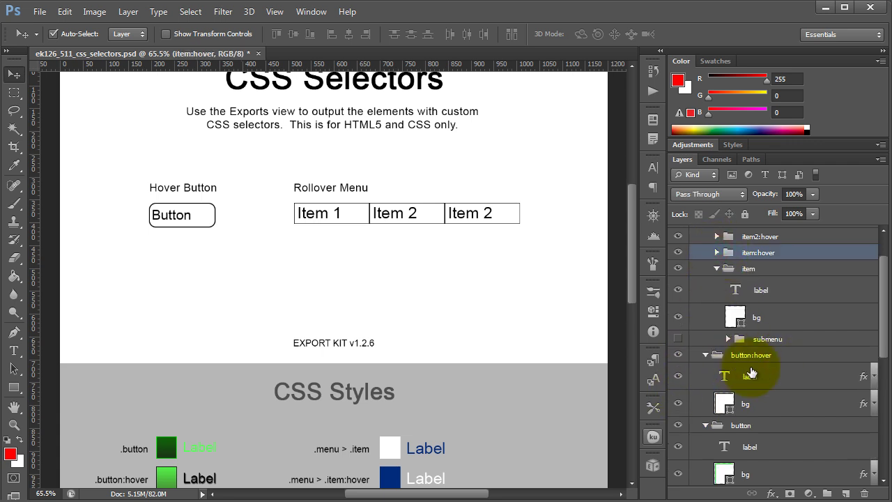
Expand the item 2 group and turn on its submenu group's visibility
scroll(751, 373, down, 10)
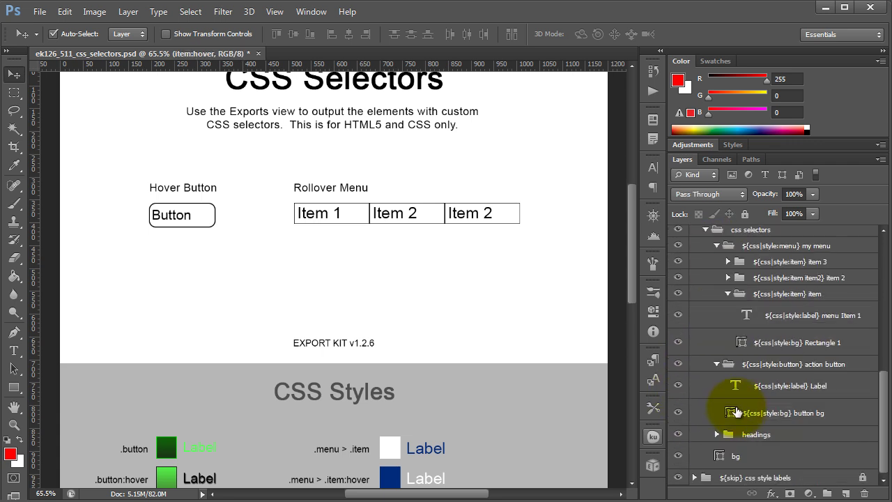
click(736, 284)
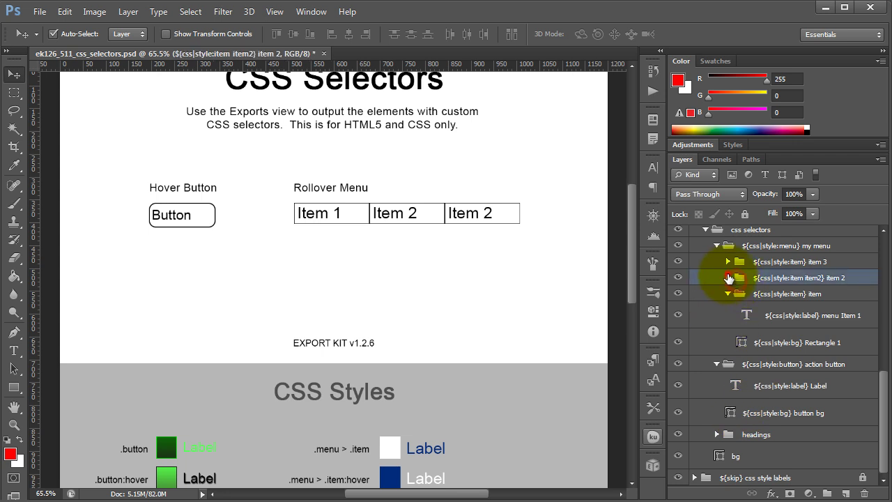
click(728, 277)
click(677, 348)
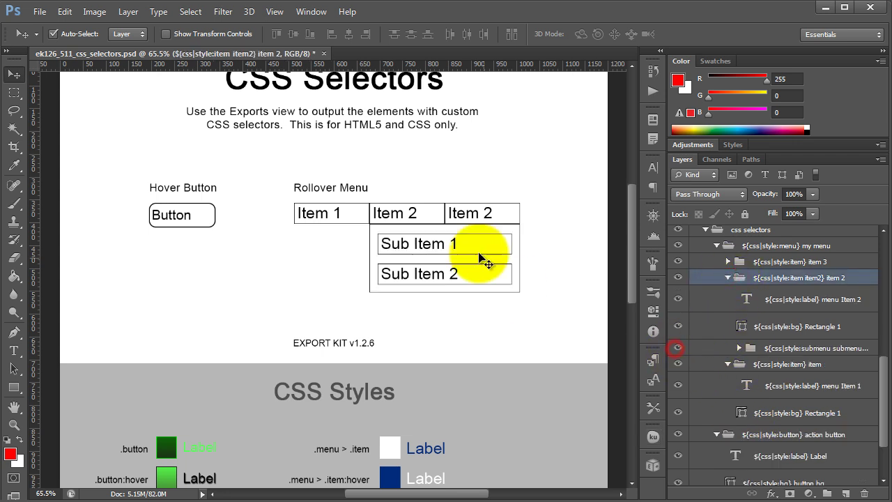
Select Sub Item 1 on canvas and inspect its item group, label and background layers
click(466, 248)
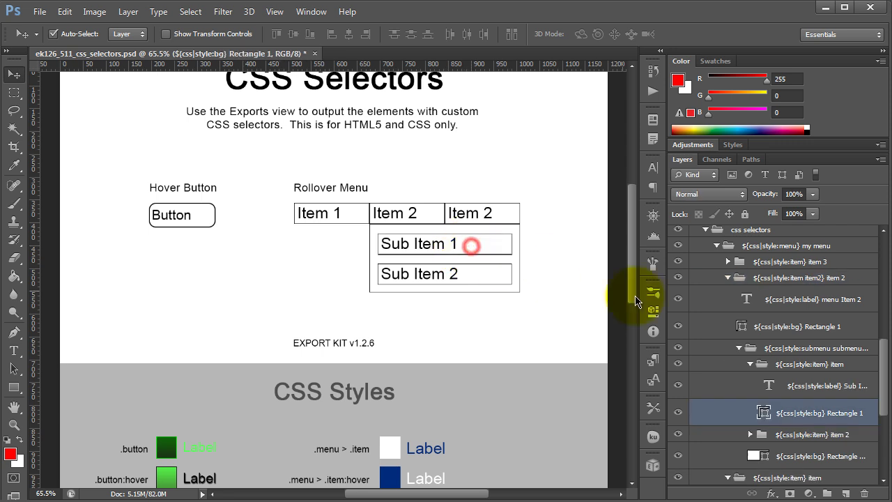
click(818, 366)
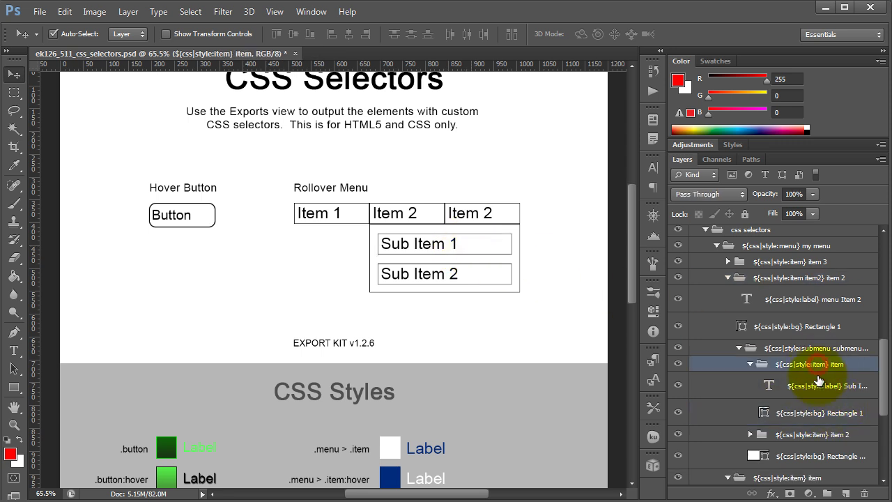
click(830, 389)
click(822, 413)
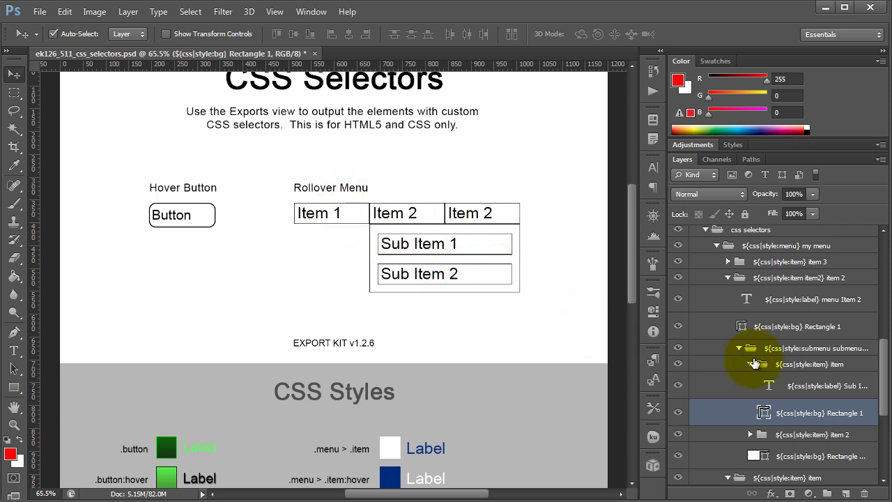
click(824, 349)
double_click(800, 354)
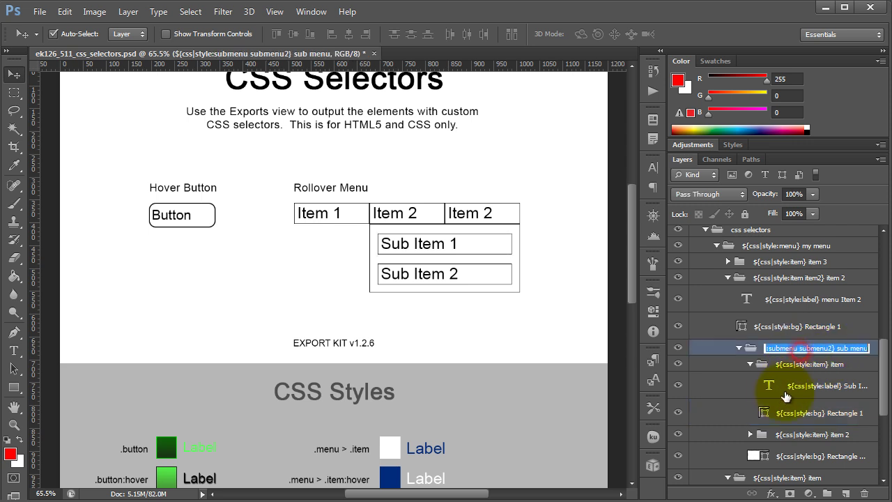
click(761, 348)
click(788, 349)
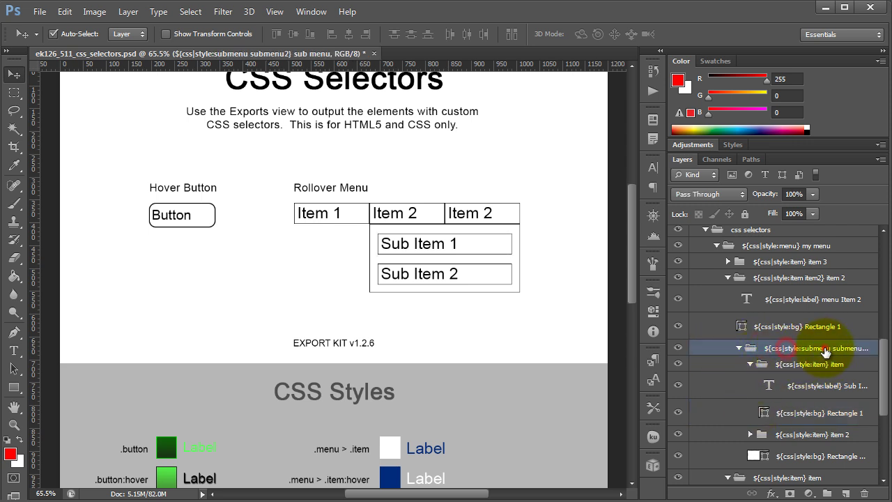
click(818, 350)
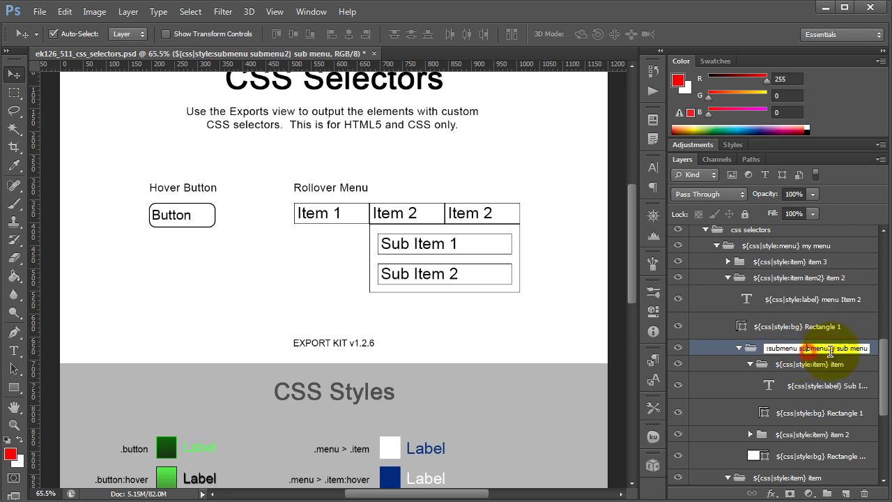
click(807, 382)
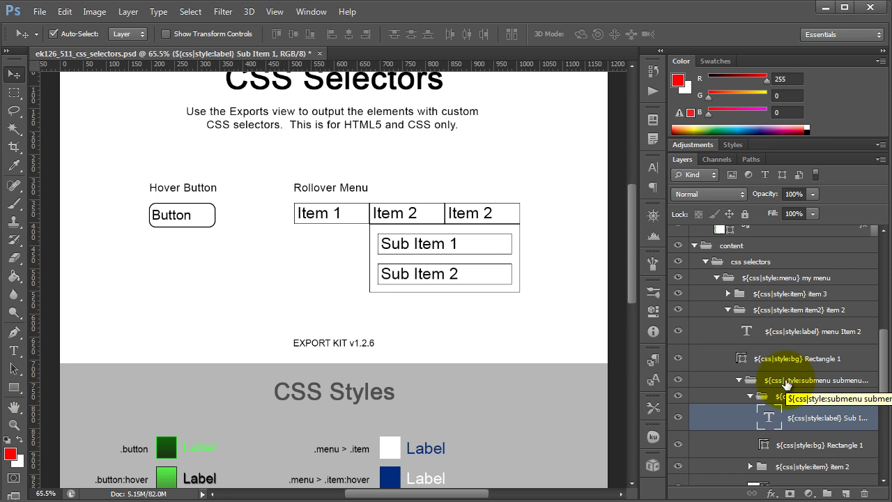
scroll(774, 380, up, 1)
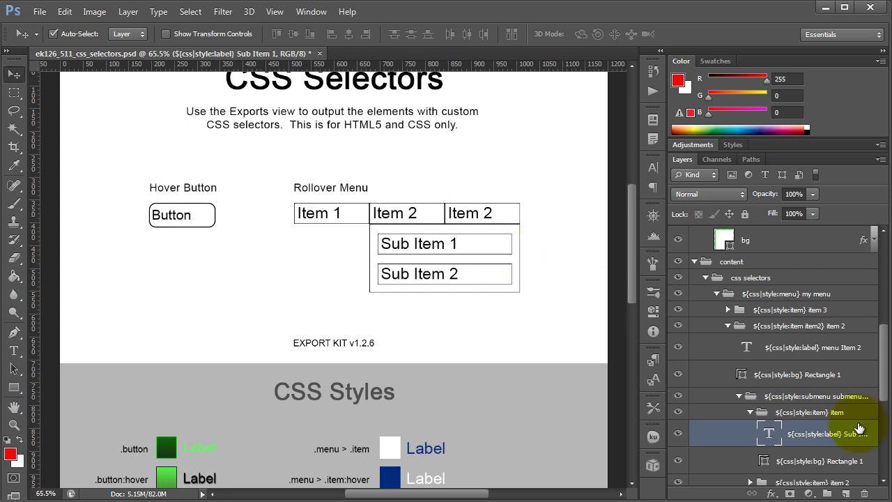
scroll(857, 422, up, 10)
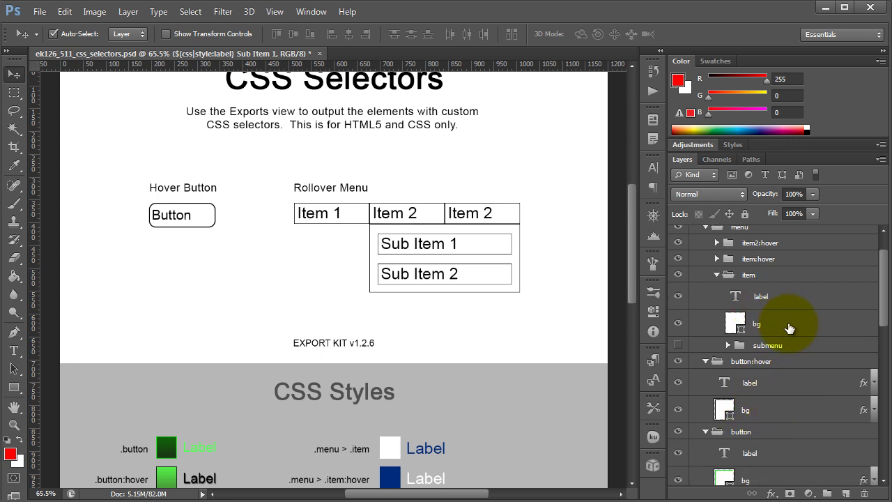
Select Item 2 on canvas, collapse item 2, and toggle the my menu group off and back on
scroll(774, 328, up, 1)
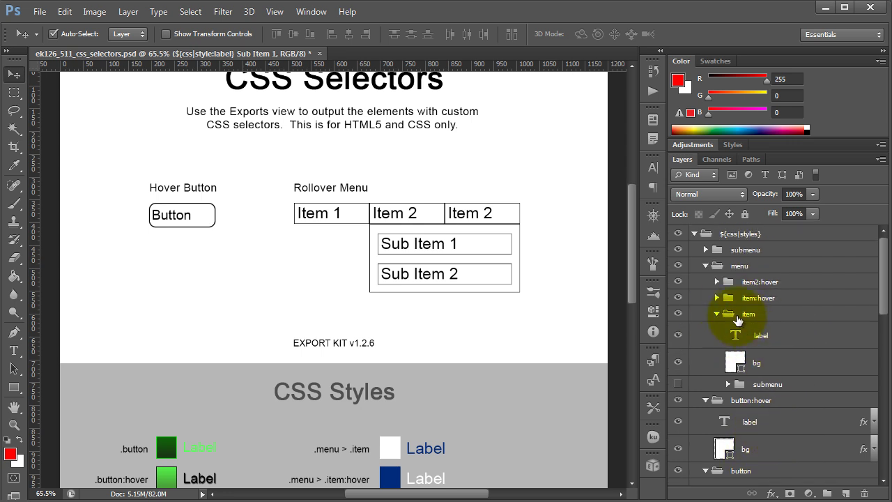
click(739, 315)
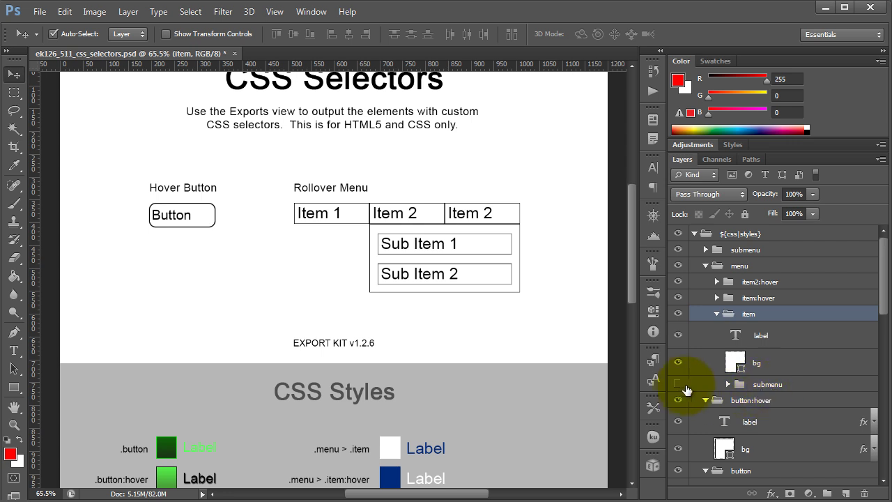
click(374, 228)
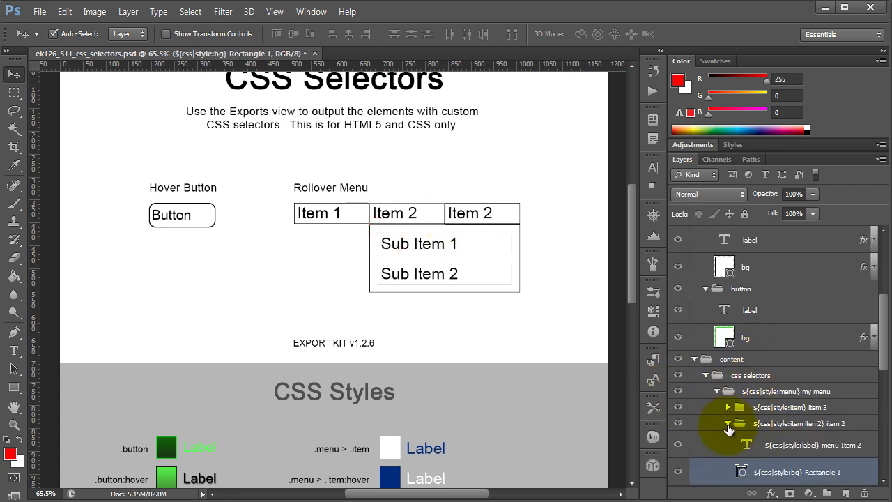
click(728, 423)
click(717, 393)
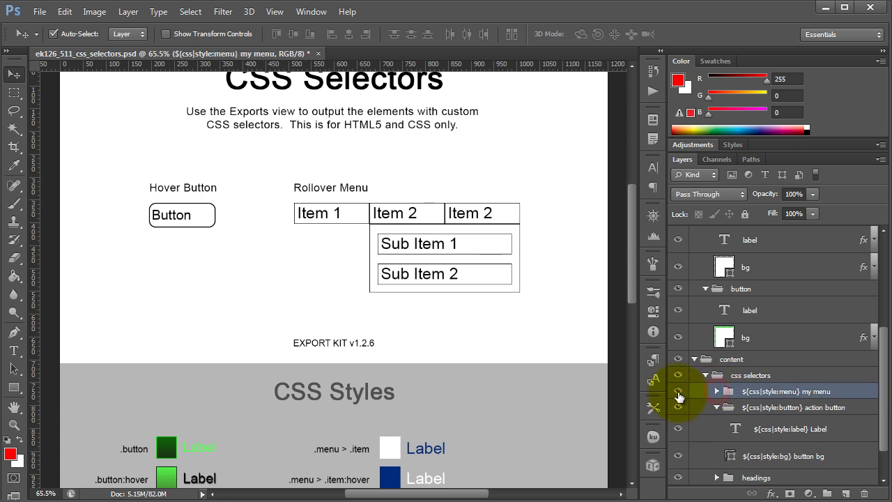
click(678, 392)
click(678, 392)
scroll(794, 383, down, 2)
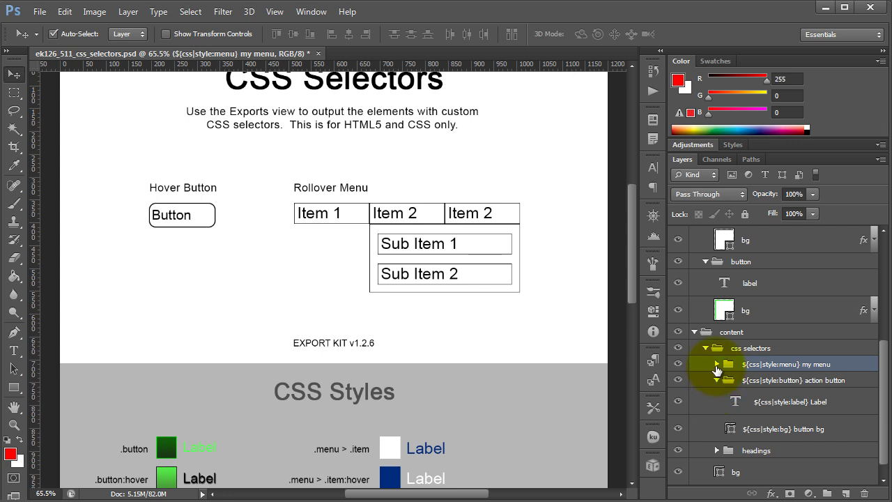
Expand my menu > item 2, hide its submenu group, and collapse the groups again
click(717, 364)
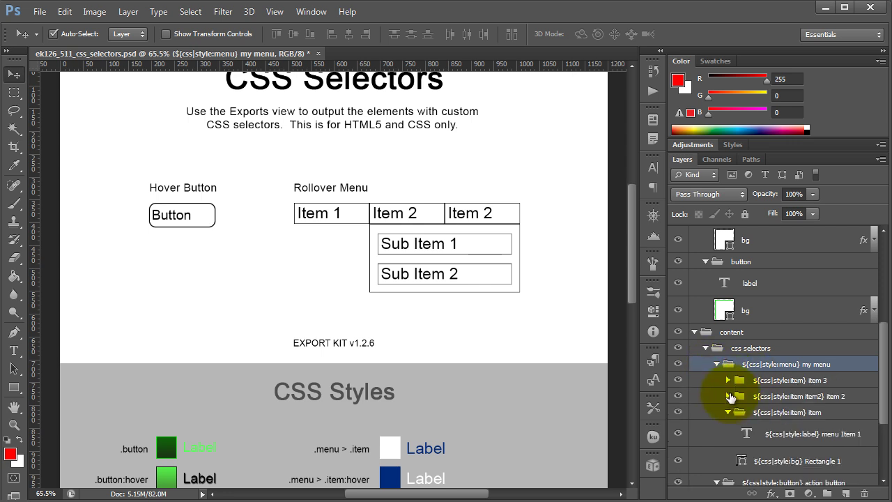
click(733, 396)
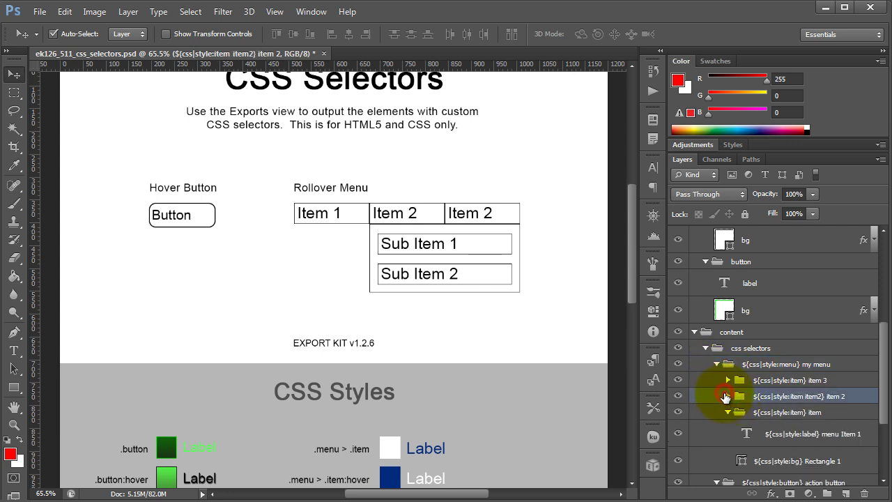
double_click(725, 396)
key(Escape)
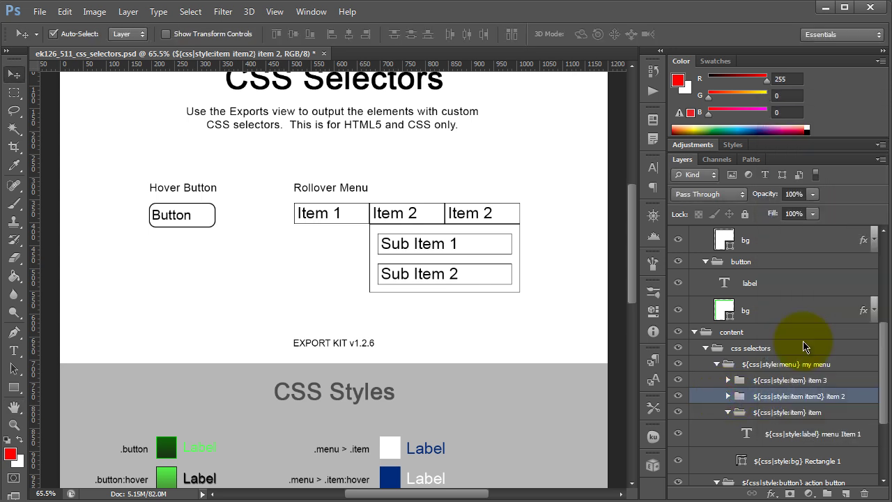
click(728, 396)
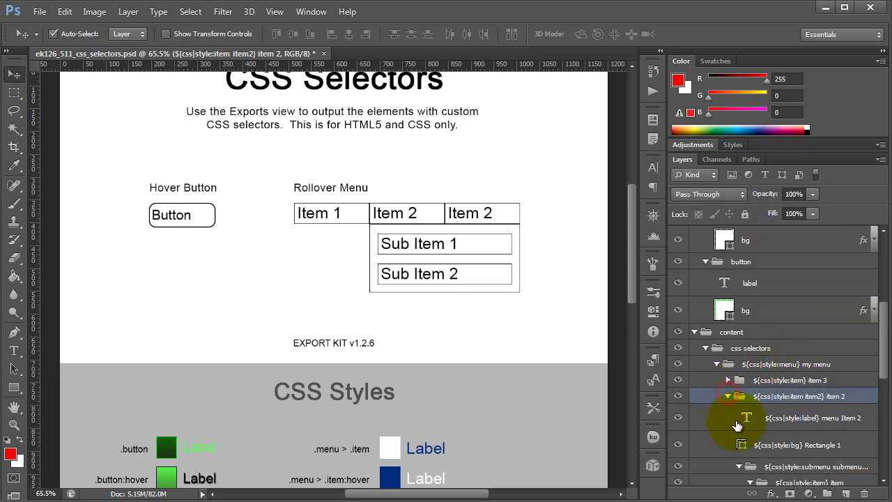
click(672, 466)
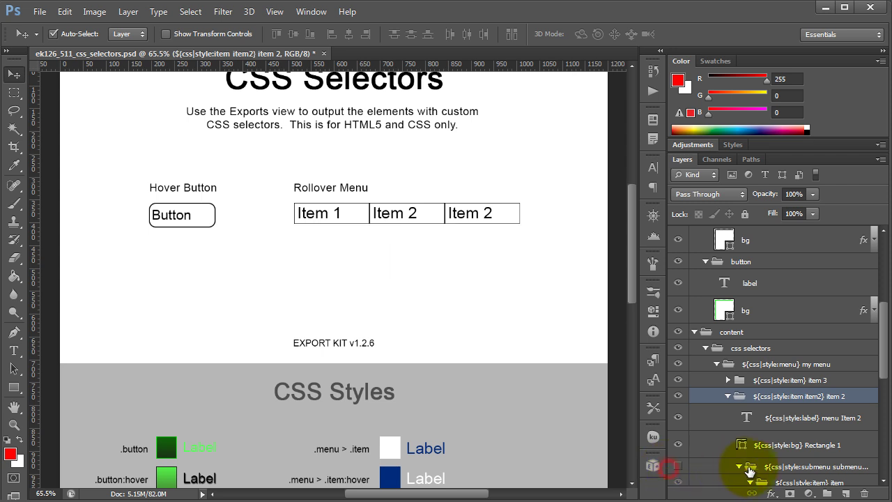
click(739, 467)
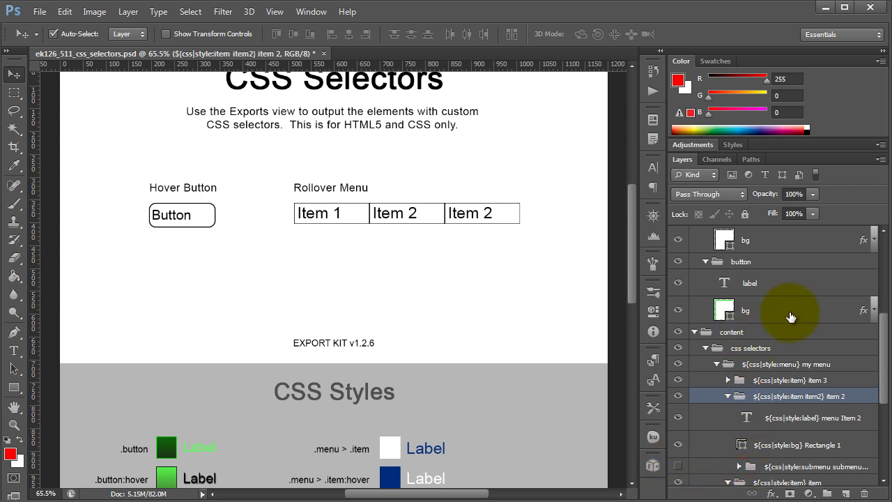
click(727, 396)
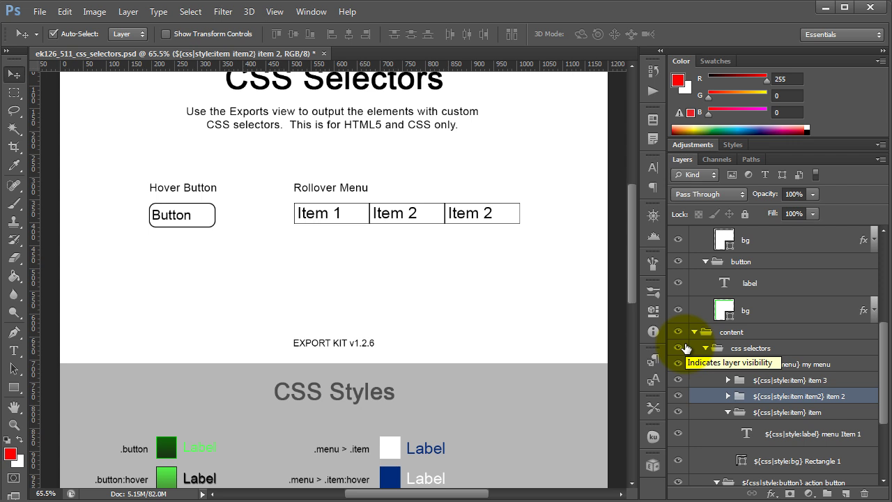
Pick the Item 2 label on canvas, then select and expand the menu style's item2:hover group
scroll(856, 329, up, 2)
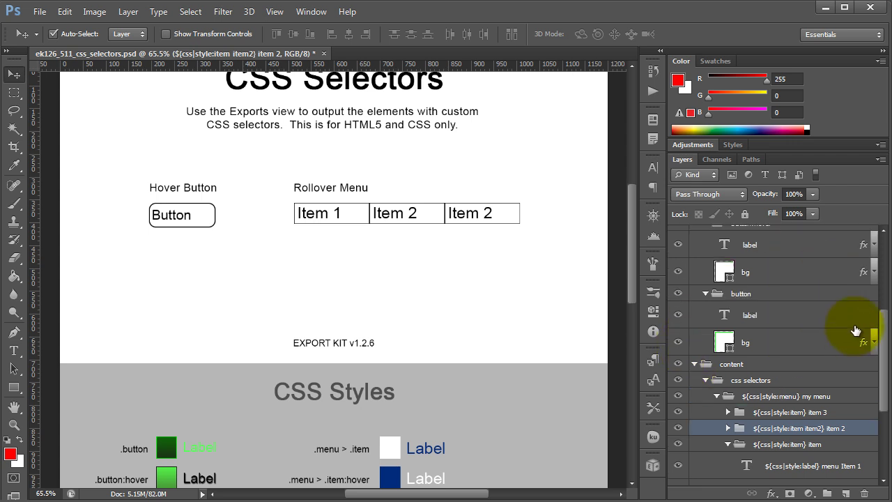
click(398, 221)
scroll(808, 340, up, 1)
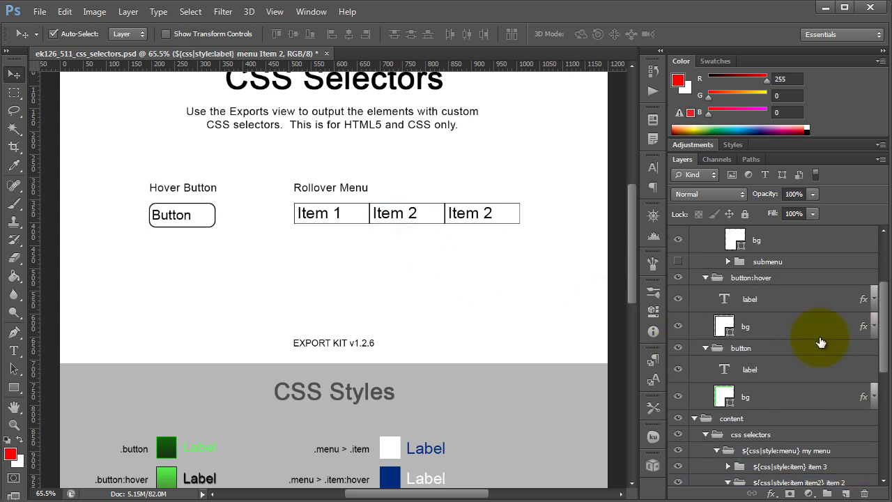
scroll(821, 341, up, 5)
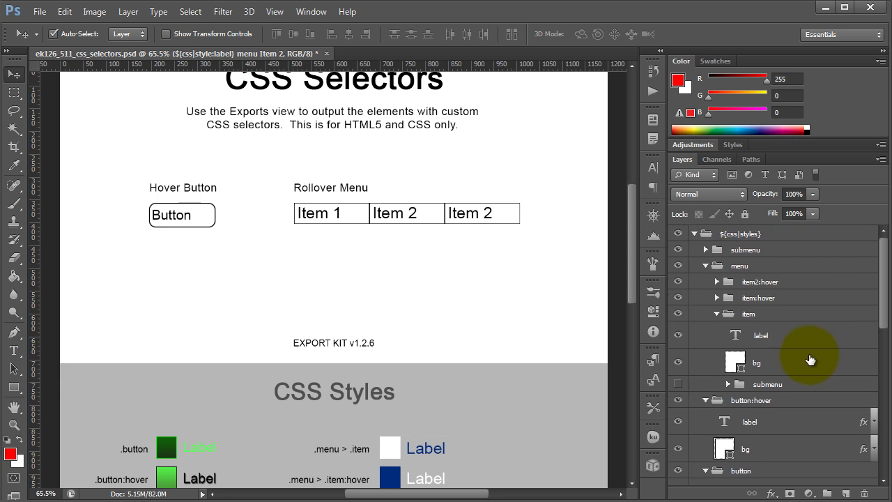
click(764, 296)
click(767, 281)
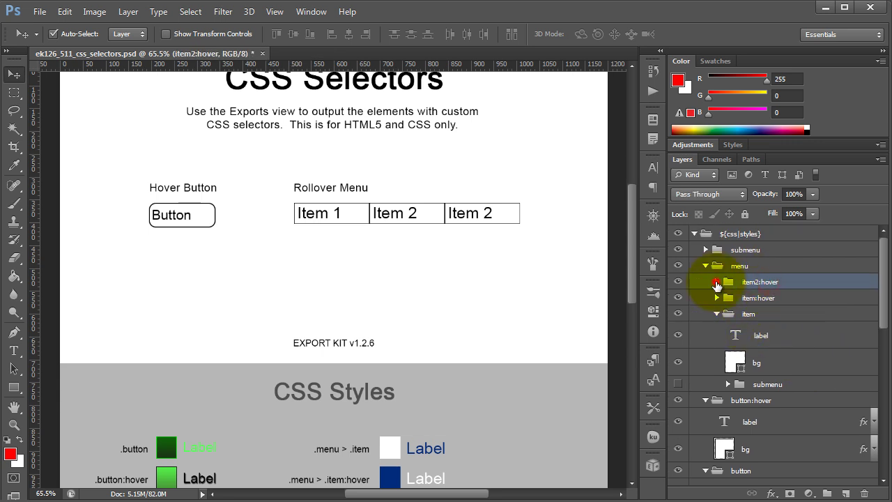
click(716, 282)
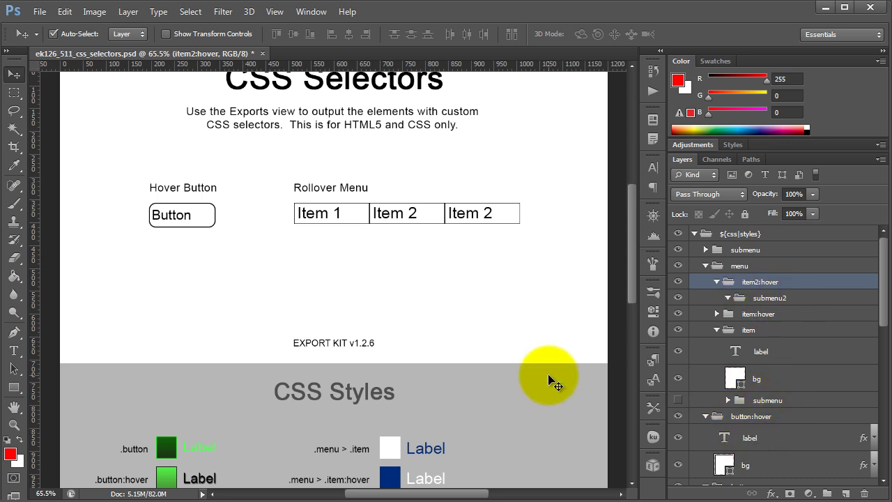
Open Export Kit, continue the free trial and go to the export settings
click(653, 464)
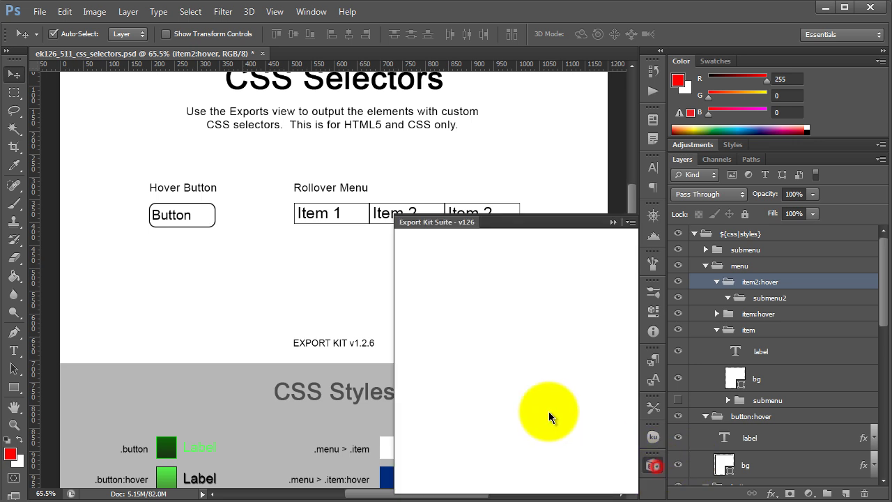
click(522, 340)
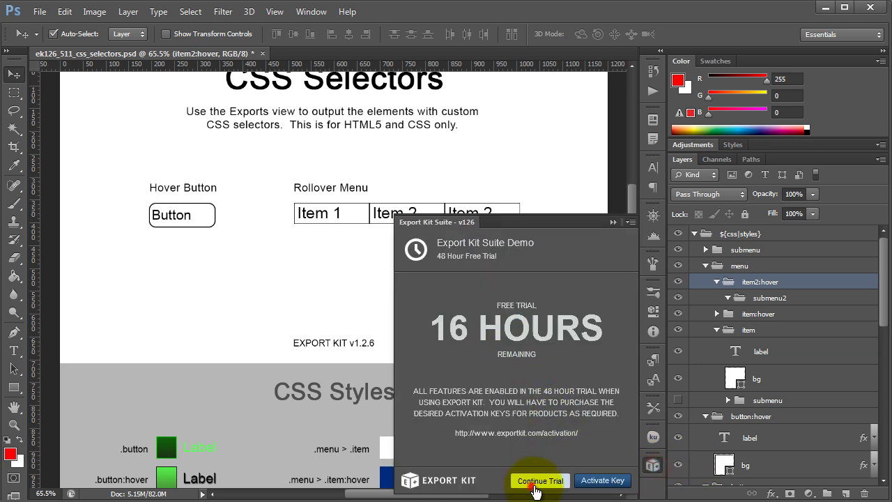
click(534, 479)
click(593, 225)
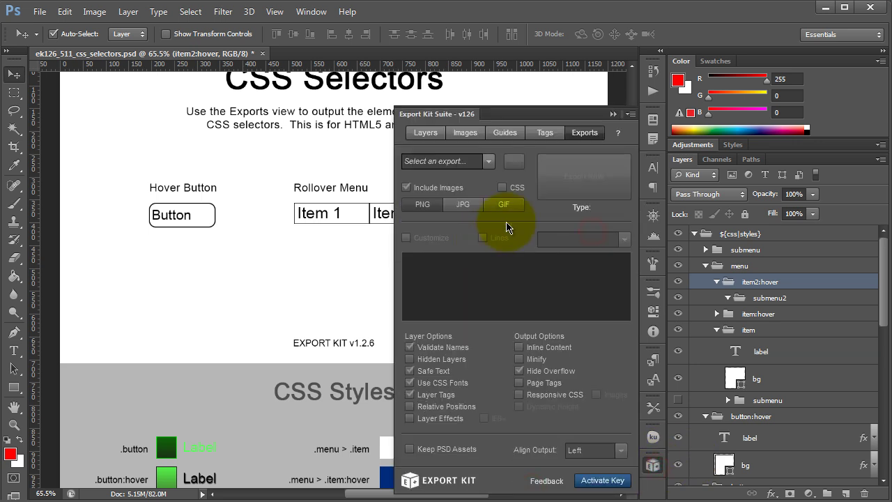
Export as HTML5 with Customize, Relative Positions and Layer Effects enabled
click(486, 162)
click(458, 175)
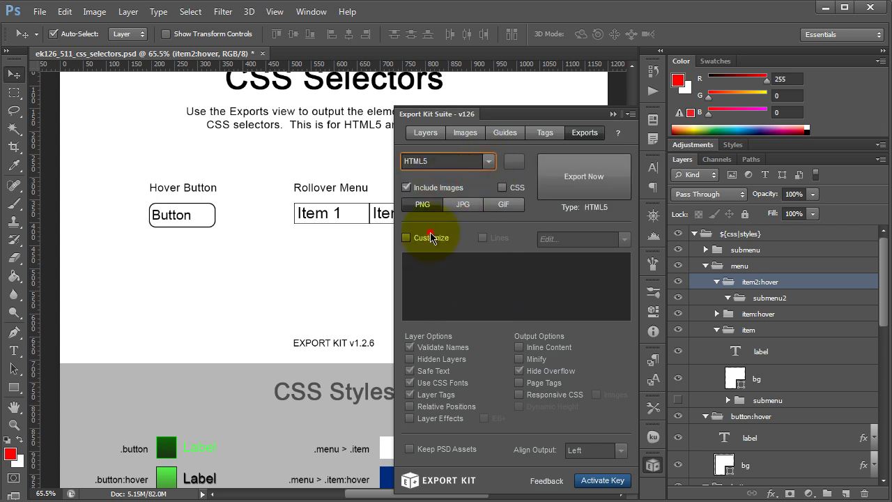
click(428, 239)
click(435, 407)
click(431, 418)
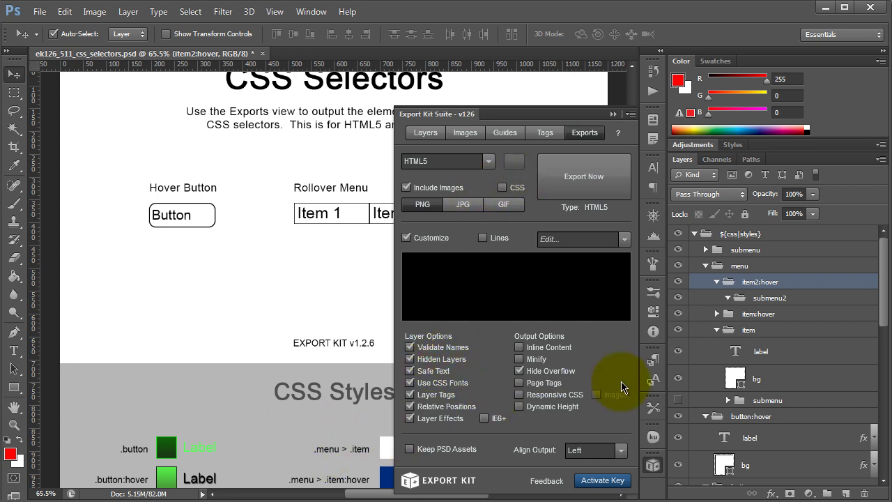
click(594, 180)
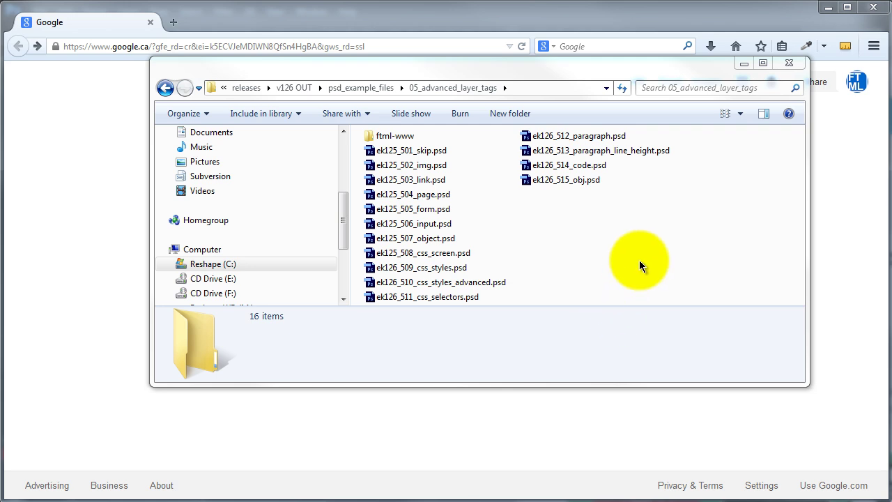
Open ftml-www > html5 and drag the exported ek126_511_css_selectors page into Firefox
click(395, 136)
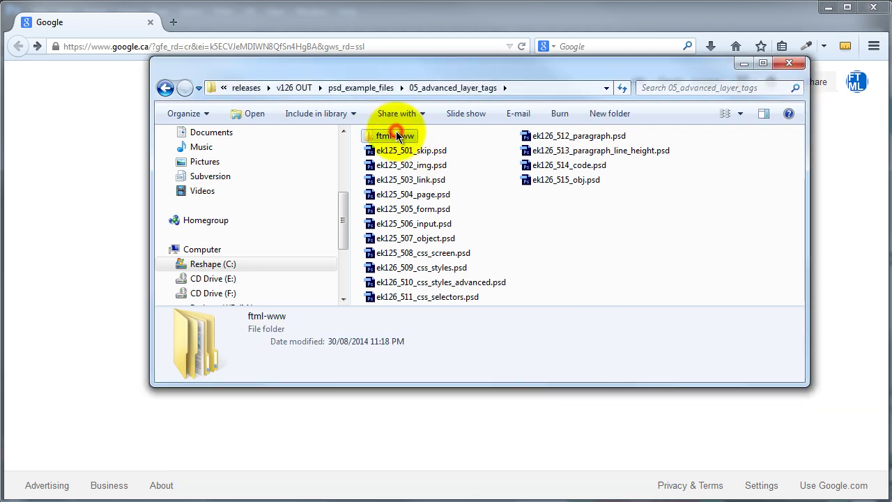
double_click(395, 136)
double_click(409, 152)
drag(430, 168, 60, 198)
click(84, 425)
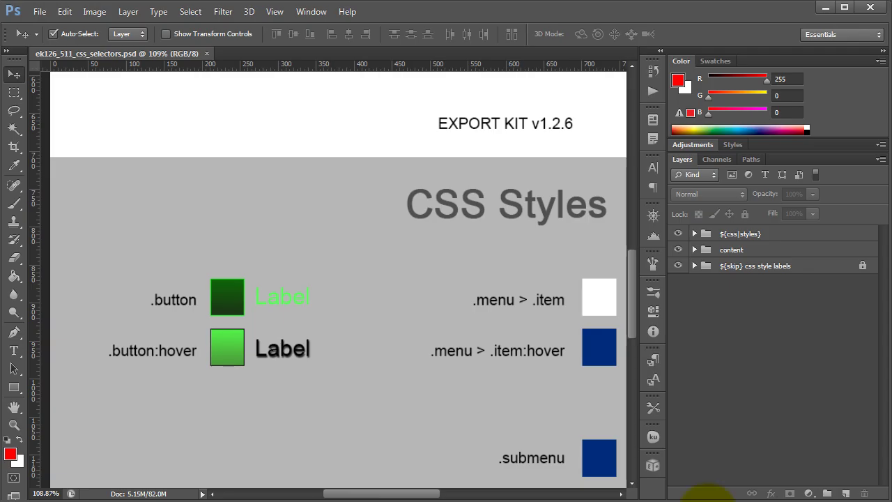
scroll(578, 359, down, 2)
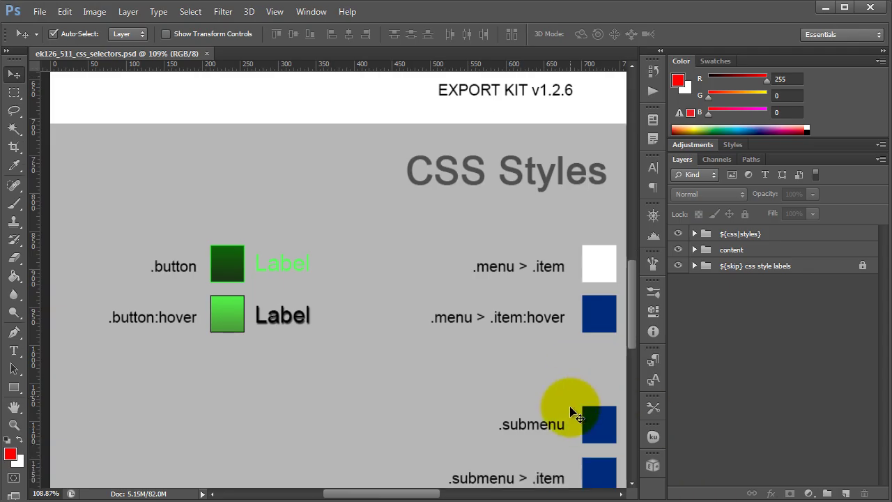
drag(422, 499, 478, 458)
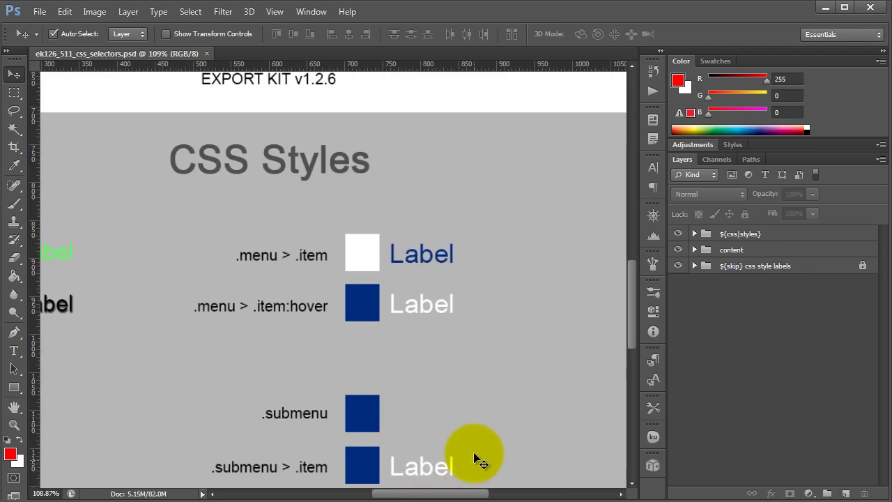
scroll(453, 339, down, 1)
scroll(483, 329, down, 2)
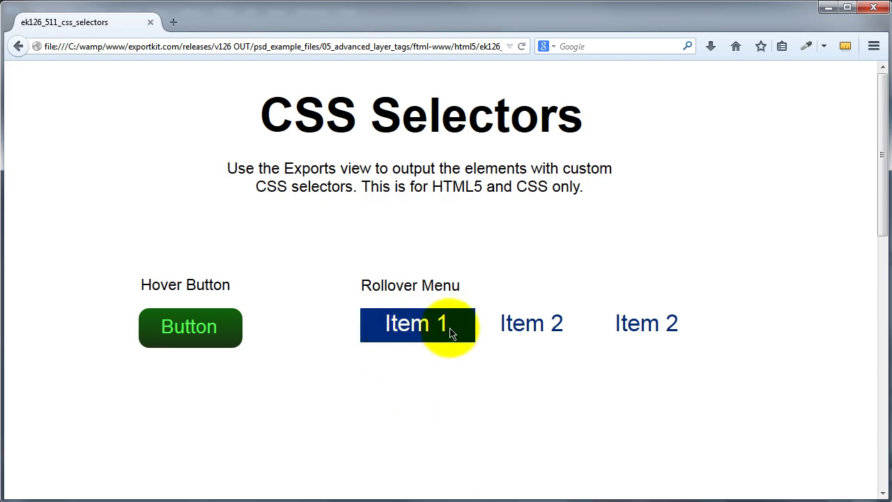
mouse_move(527, 322)
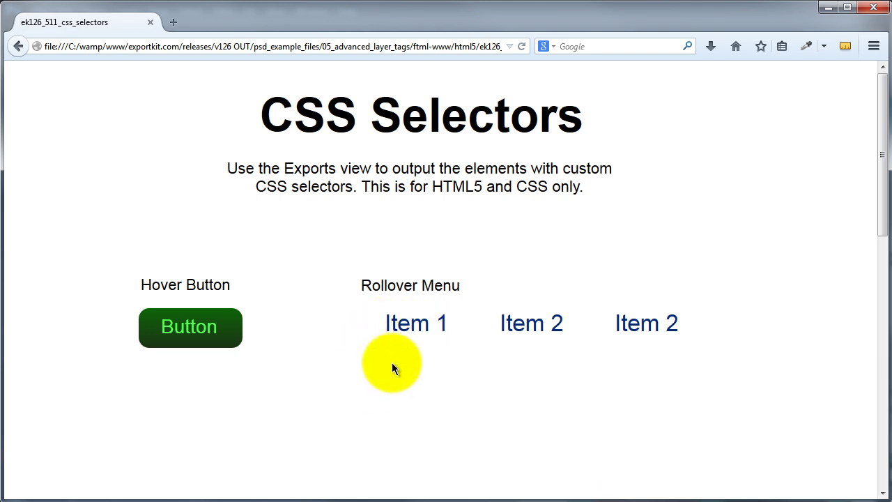
In Firefox, hover over Item 2's Sub Item 1 to check the blue rollover submenu
mouse_move(598, 332)
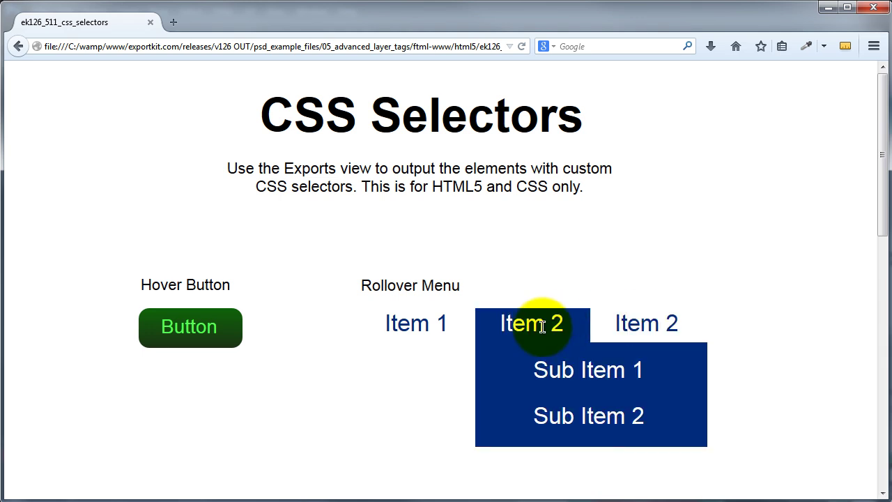